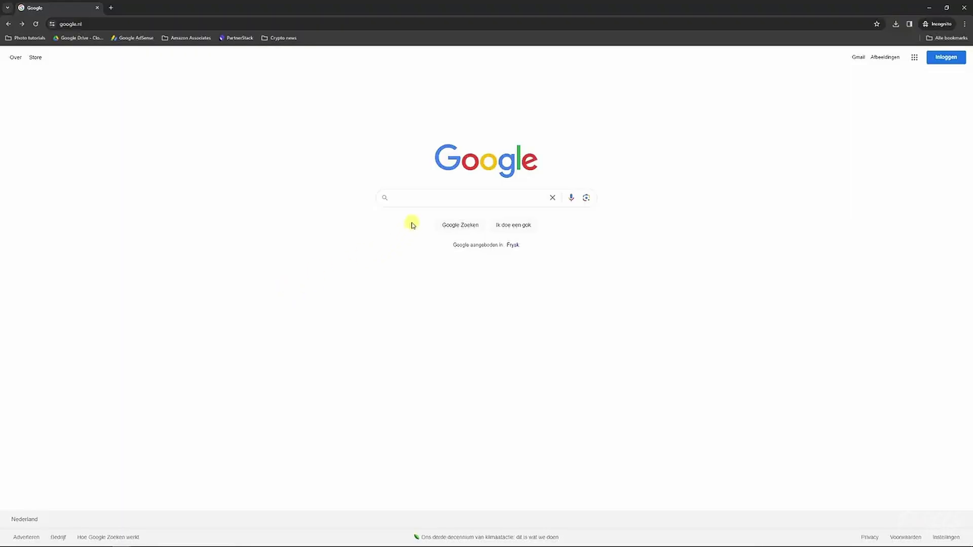
Search Google for 'handbrake download' and open the handbrake.fr 'HandBrake: Downloads' result
left_click(414, 197)
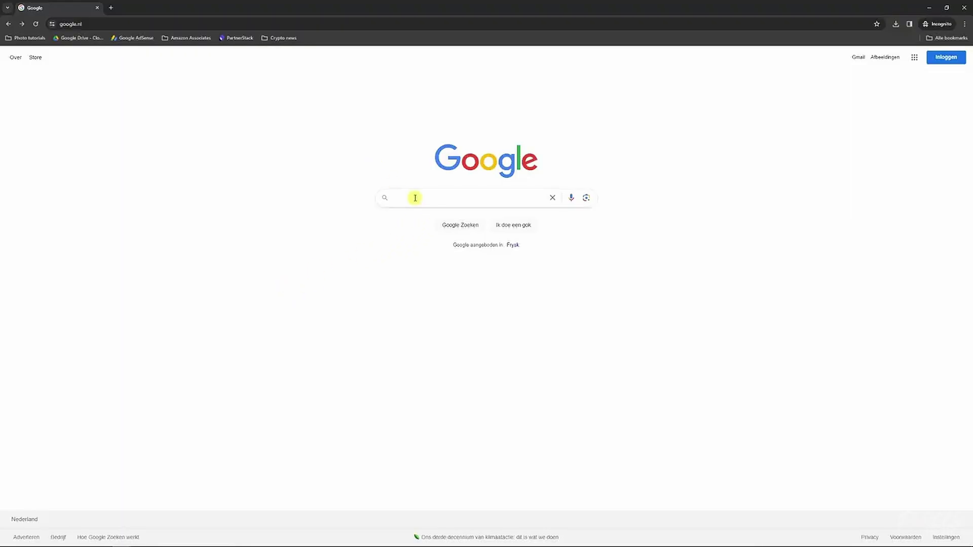
type("hand")
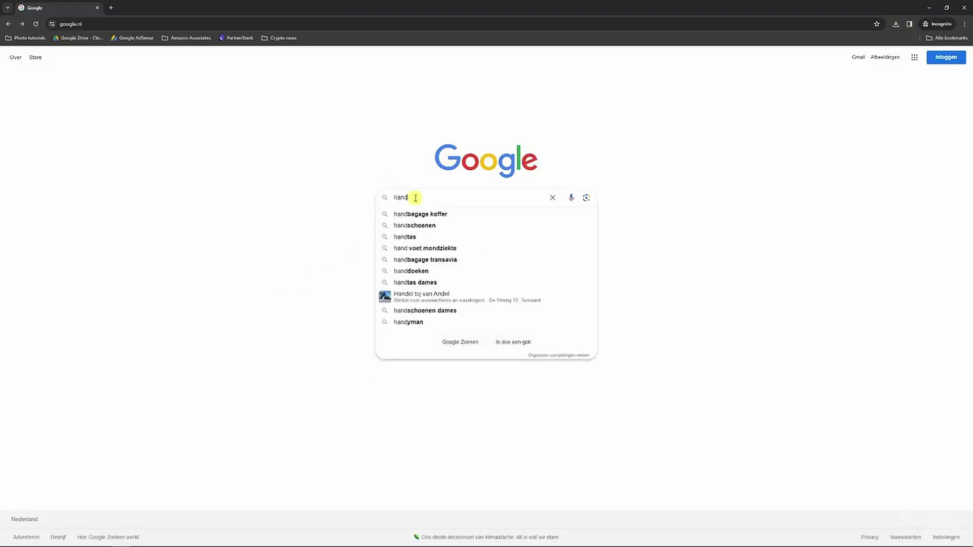
type("brake download")
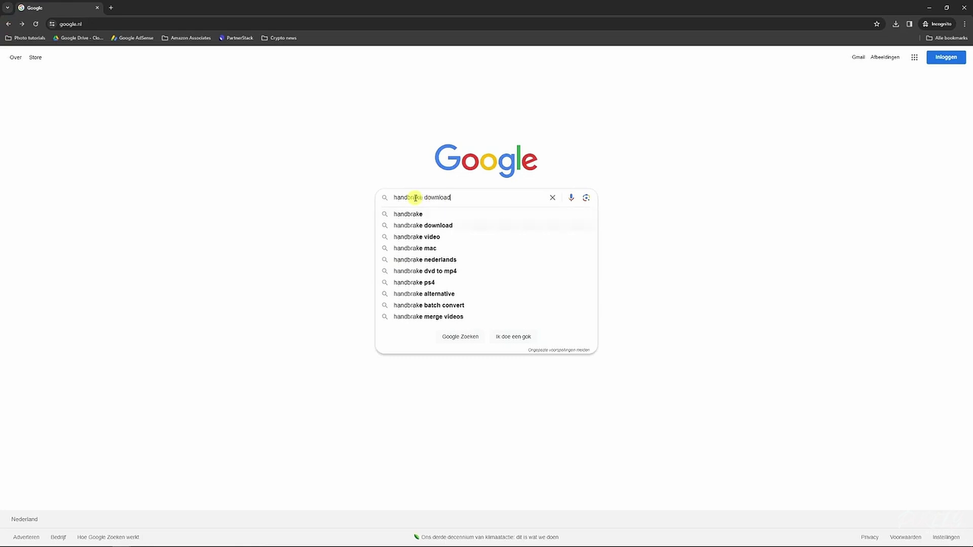
key("Return")
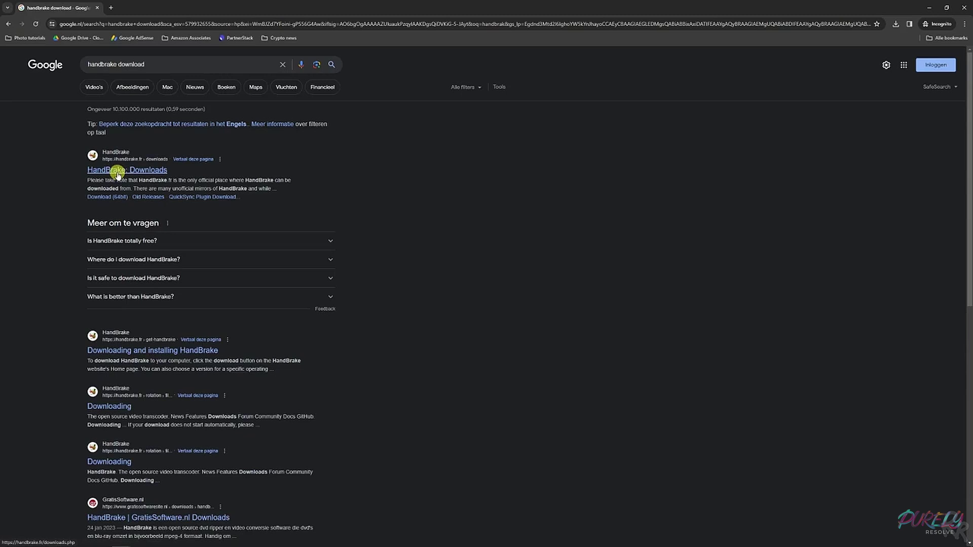
left_click(118, 172)
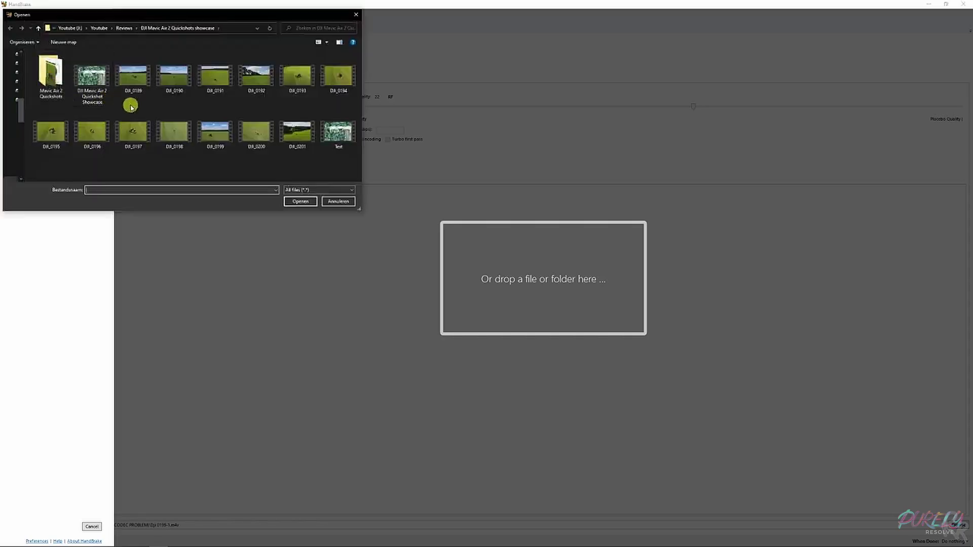
Load the DJI_0199 drone clip as HandBrake's source video
left_click(228, 131)
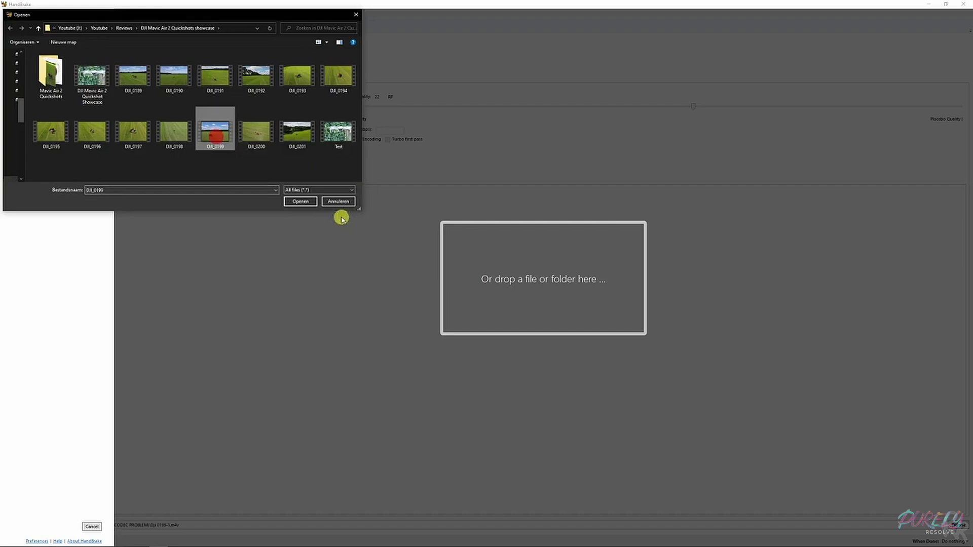
left_click(304, 202)
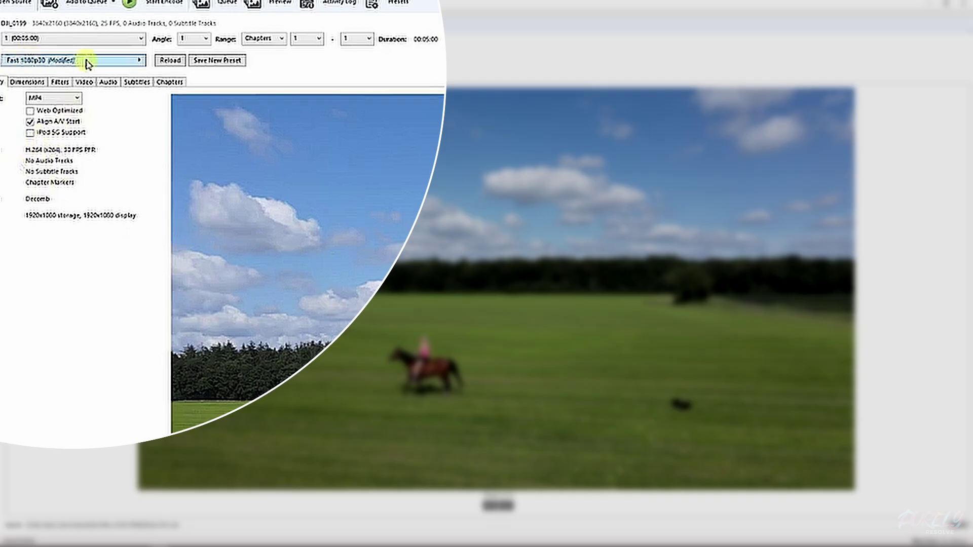
Check the preset list, then show the Video settings with H.264 (x264) at RF 22
left_click(78, 65)
mouse_move(162, 68)
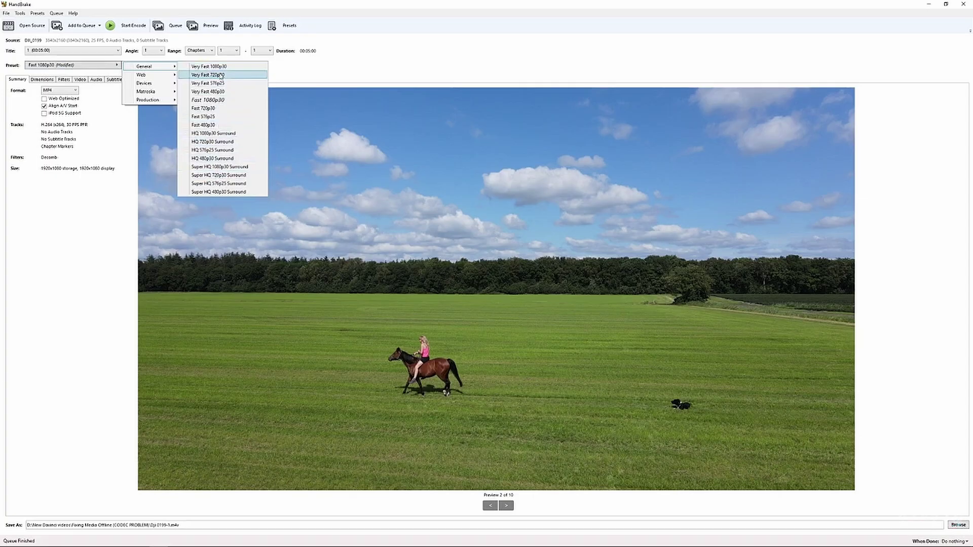
left_click(80, 79)
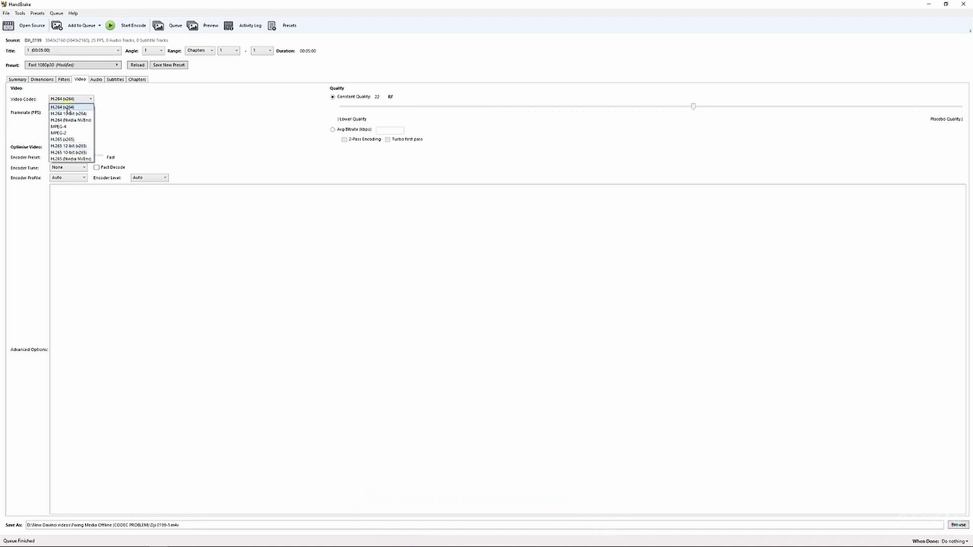
Keep H.264 (x264) as the codec and start encoding DJI_0199
left_click(68, 107)
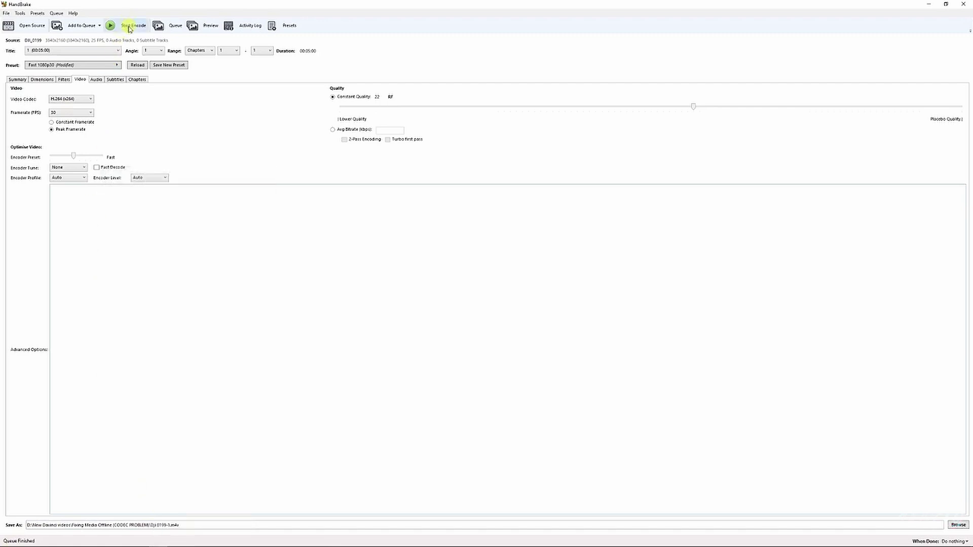
left_click(129, 29)
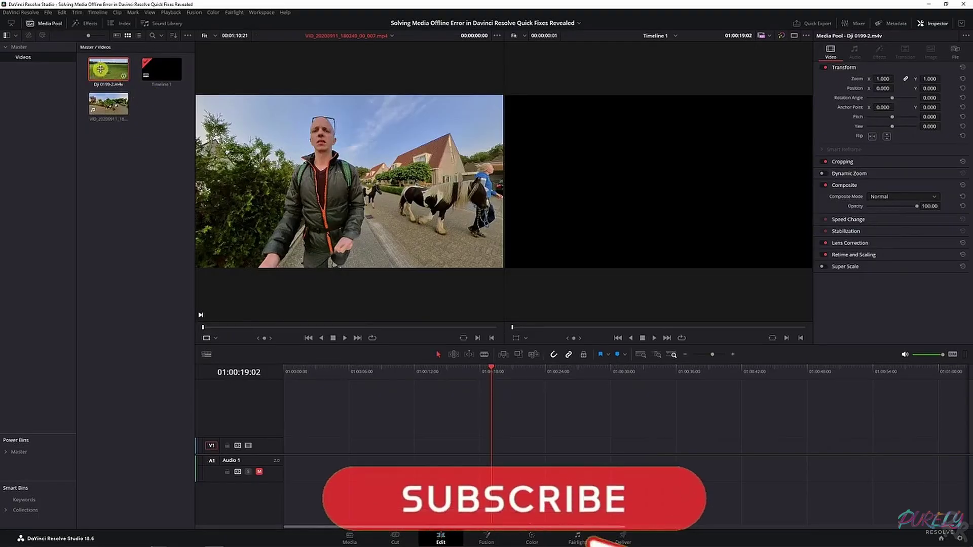
Drag Dji 0199-2.m4v onto track V1 and scrub through it
left_click_drag(100, 69, 299, 446)
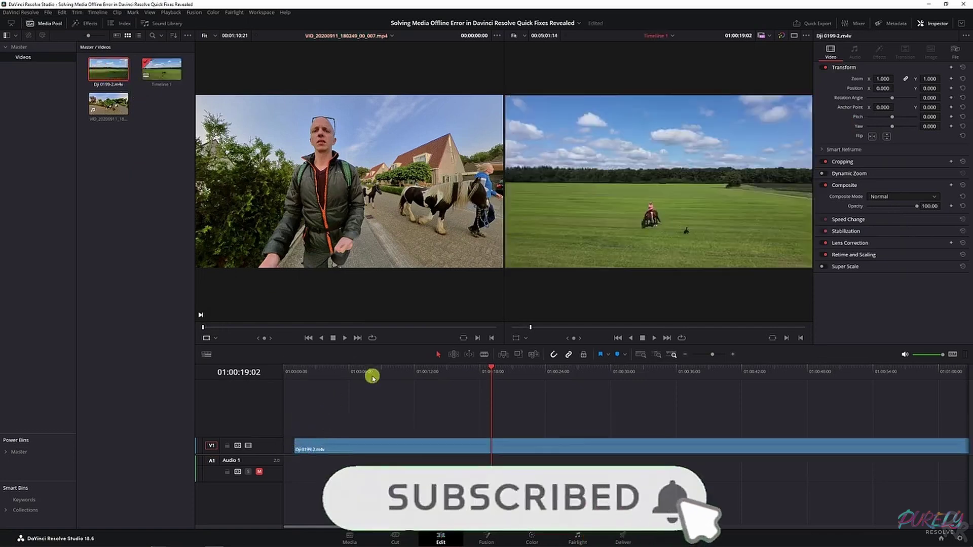
left_click_drag(373, 376, 780, 382)
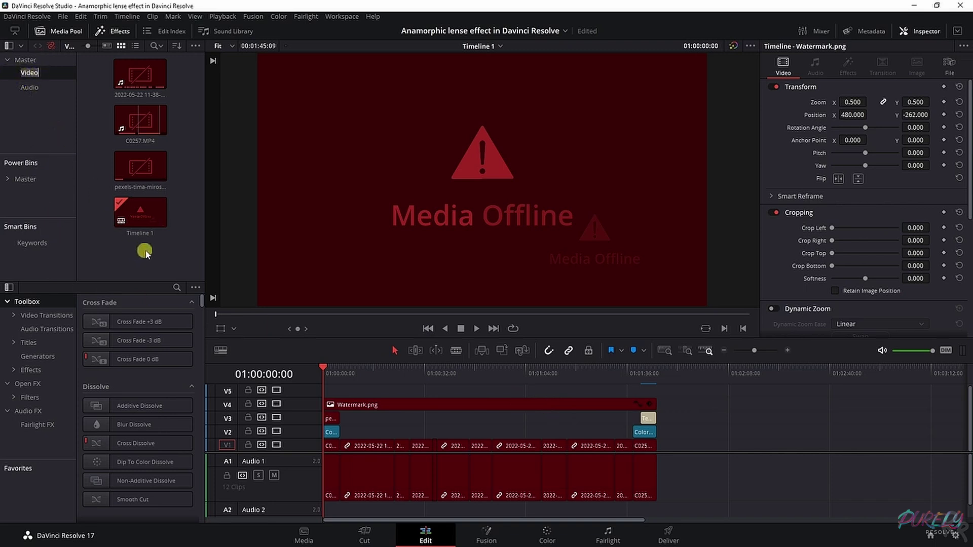
Relink all Media Pool clips to Davinci Database and disable the Watermark.png track V4
left_click_drag(173, 261, 116, 79)
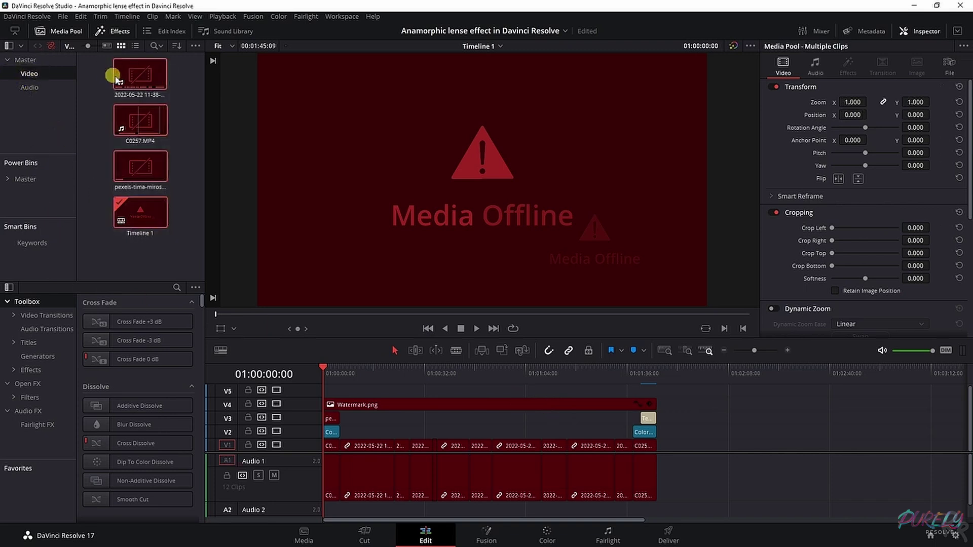
right_click(146, 212)
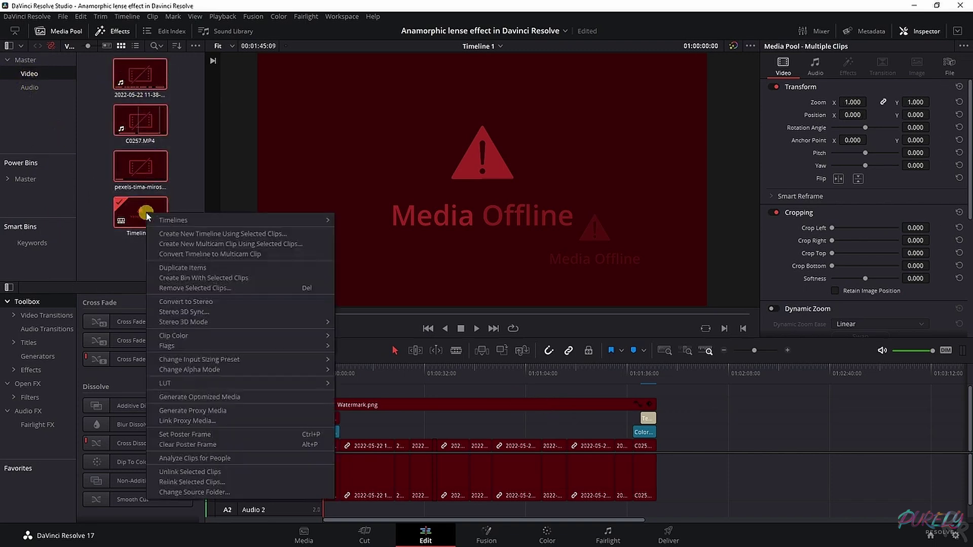
left_click(184, 483)
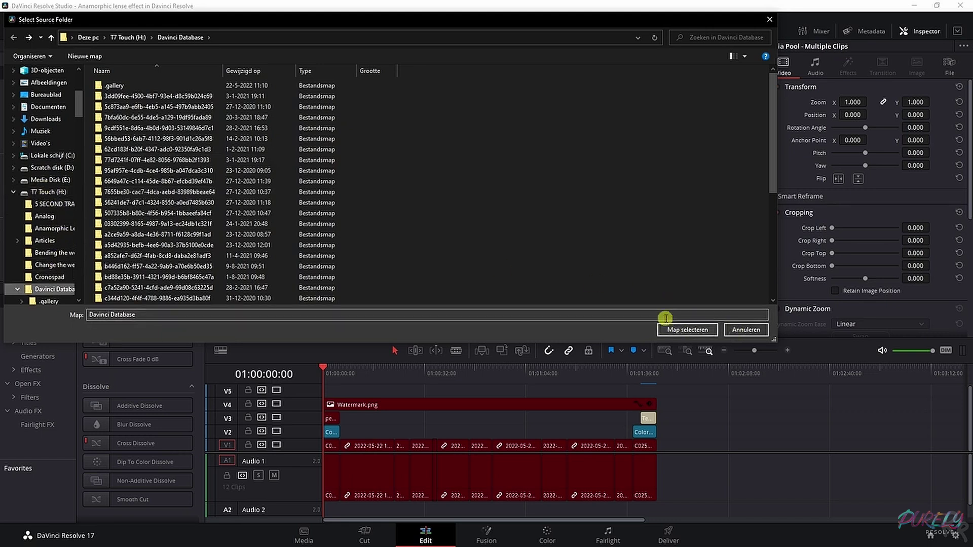
left_click(692, 330)
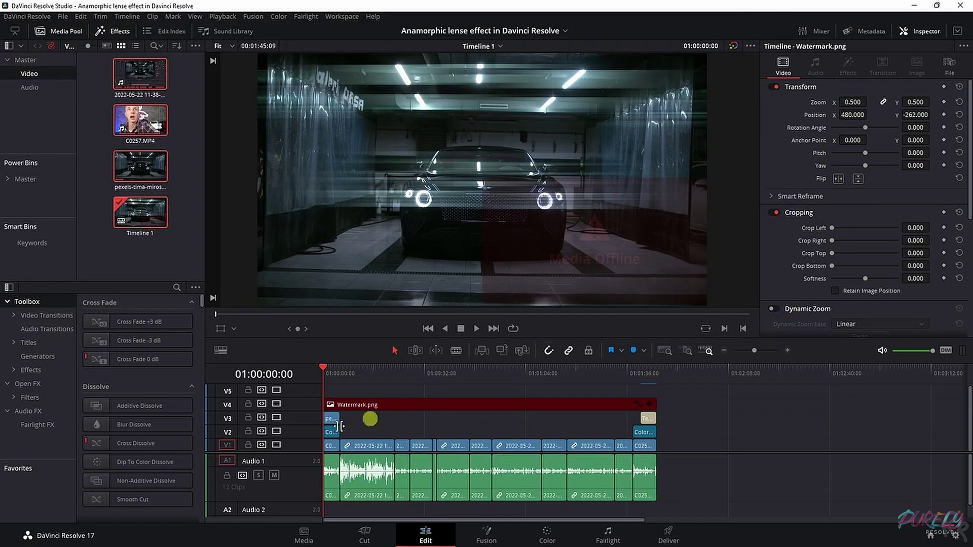
left_click(373, 404)
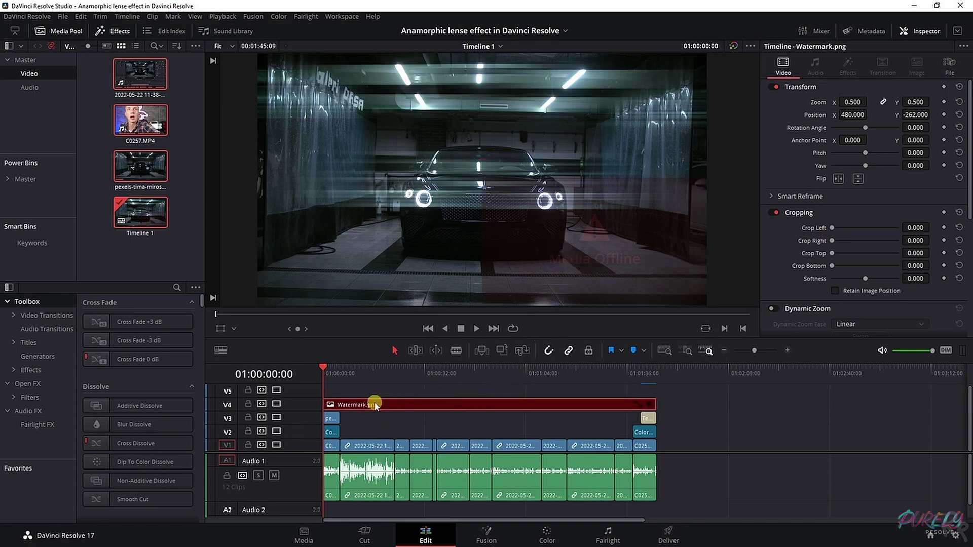
left_click(276, 404)
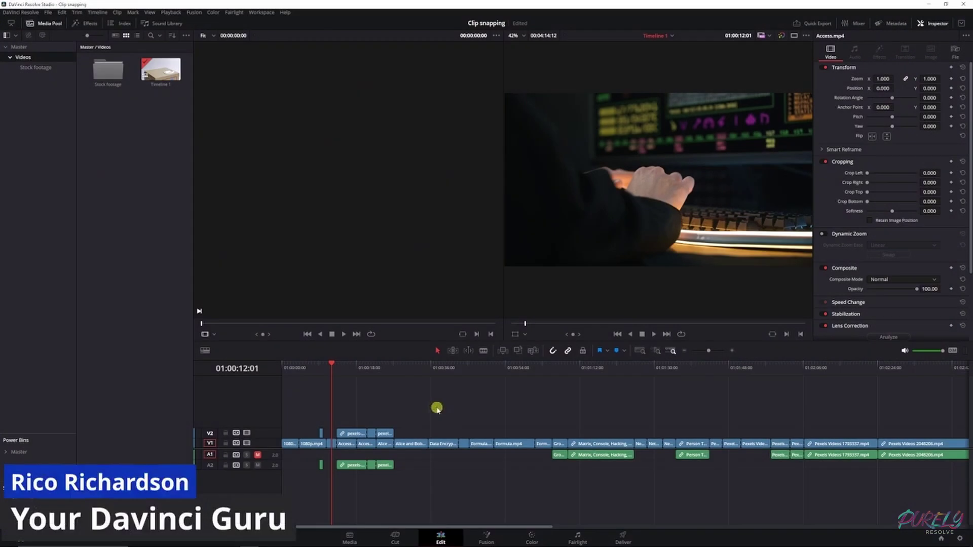
Delete the Data Encryption, Formula and Matrix clips on V1/A1 and ripple-close the gap
left_click_drag(436, 409, 659, 458)
key("BackSpace")
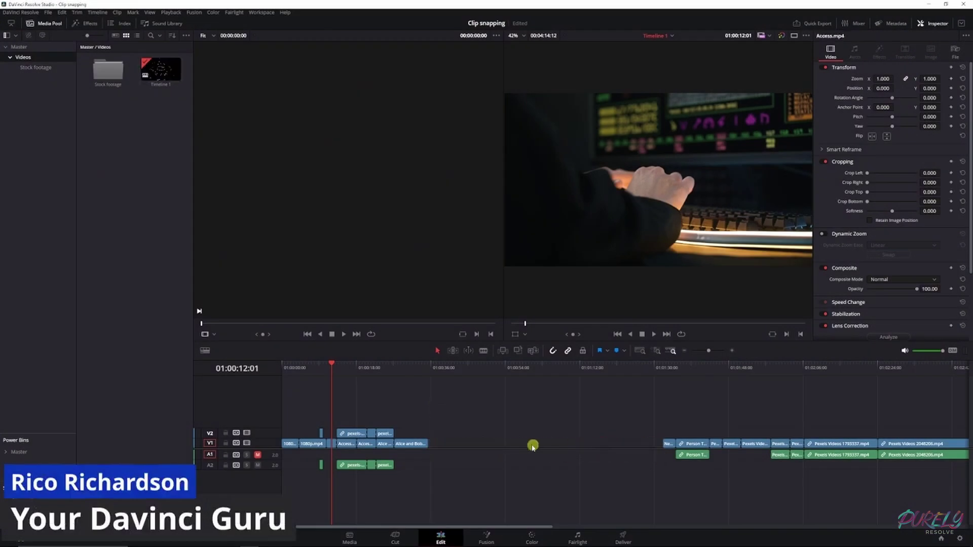
key("Delete")
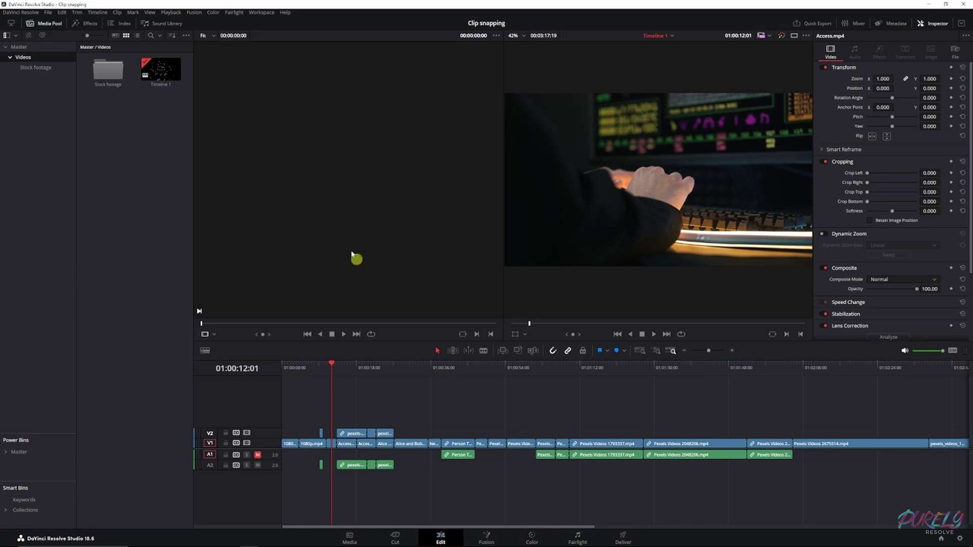
Enable Live Save and 1-minute timeline backups, keeping 2 hourly and 2 daily
left_click(21, 13)
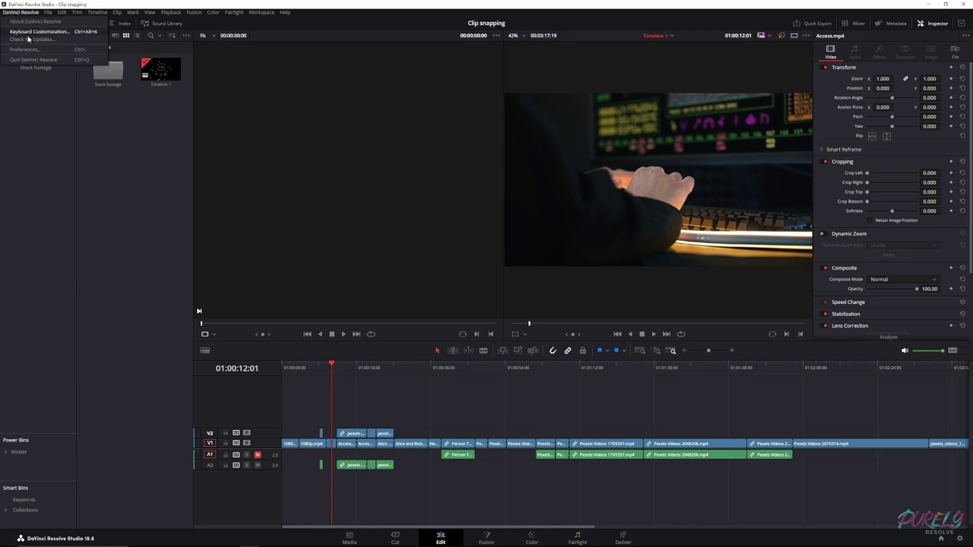
left_click(24, 49)
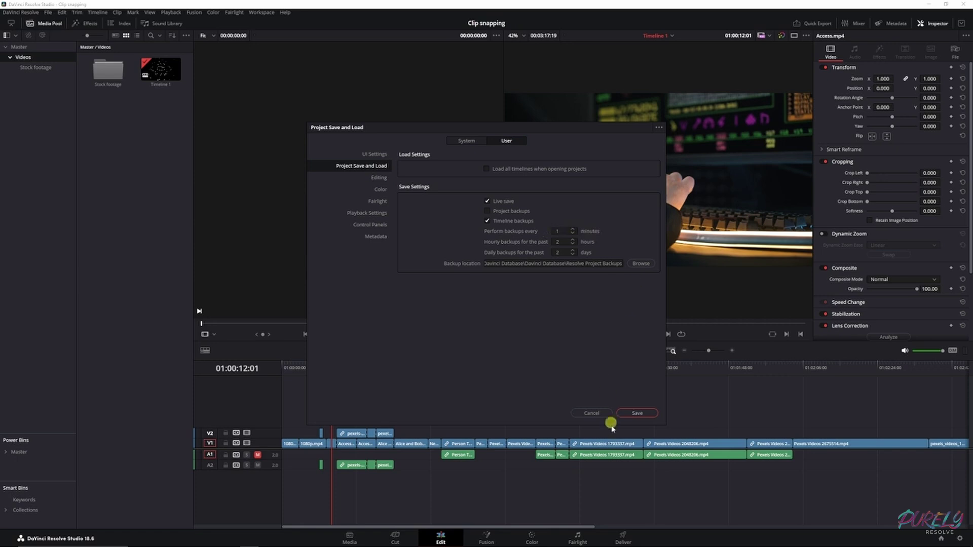
left_click(634, 412)
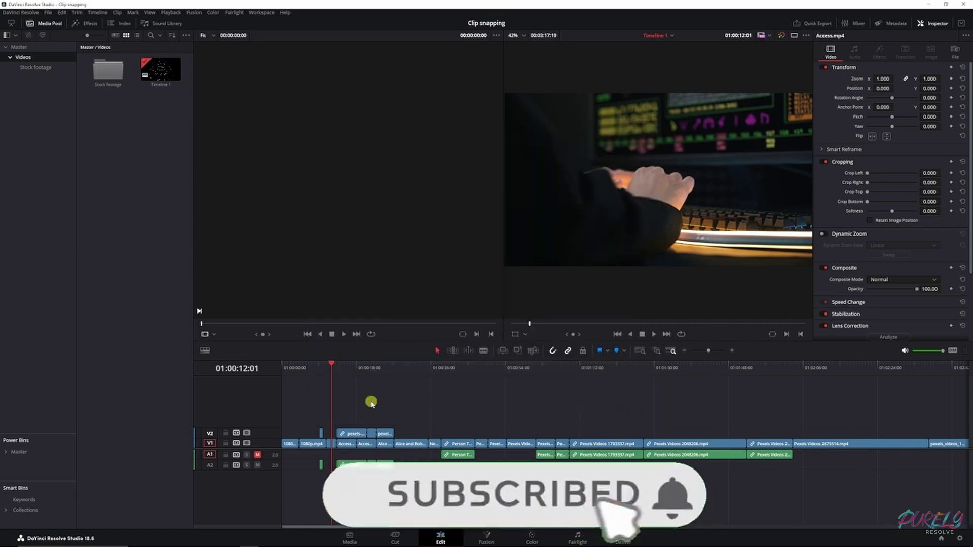
Restore Timeline 1 from the 21:34:05 backup and open Timeline 1 Backup
left_click(164, 72)
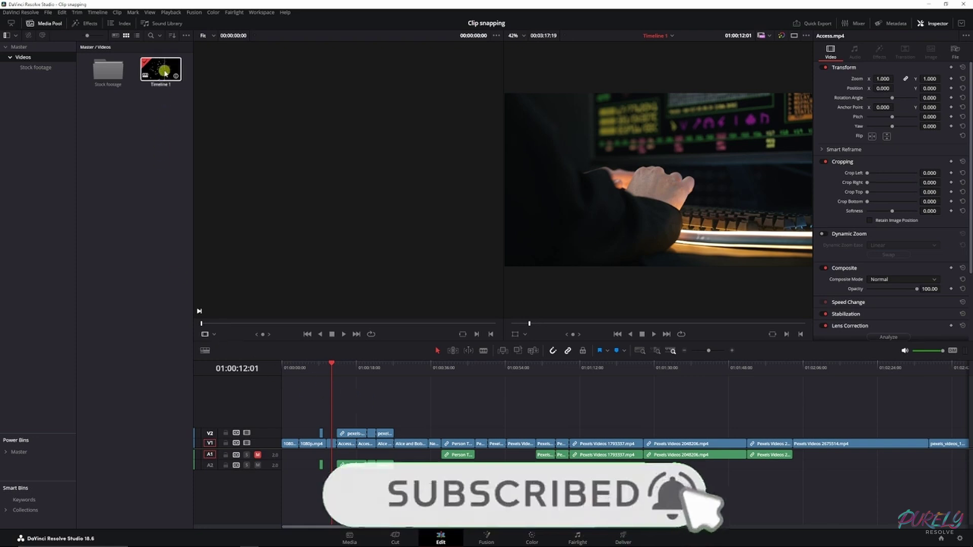
right_click(164, 73)
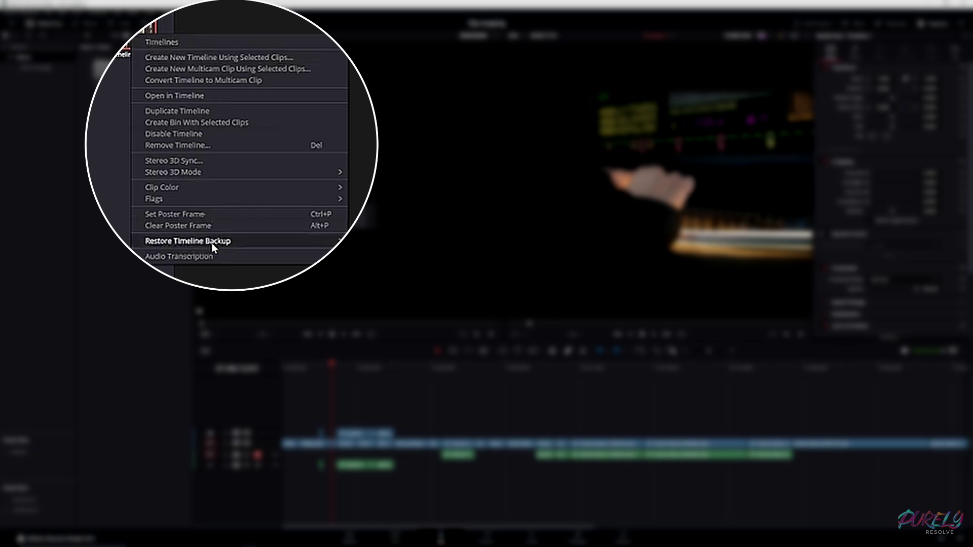
mouse_move(218, 241)
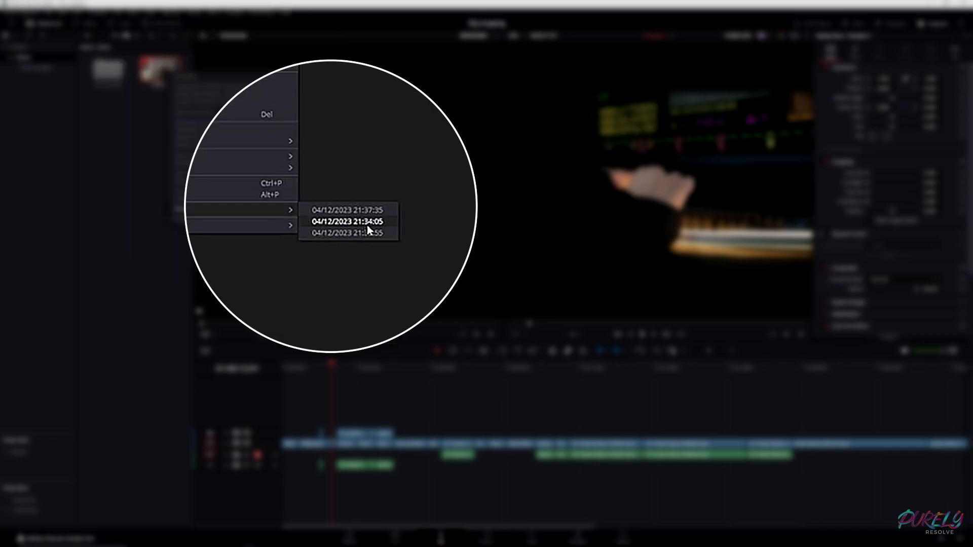
left_click(367, 225)
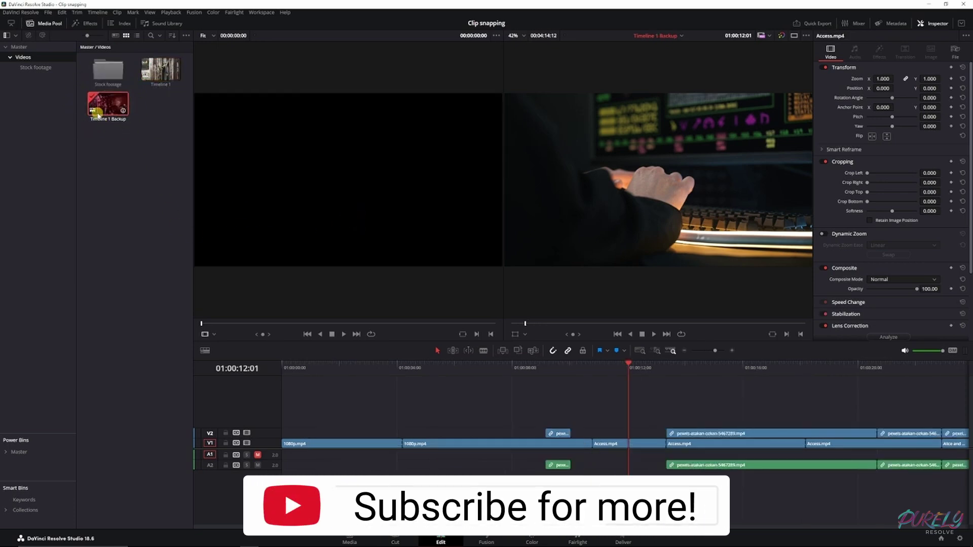
double_click(98, 115)
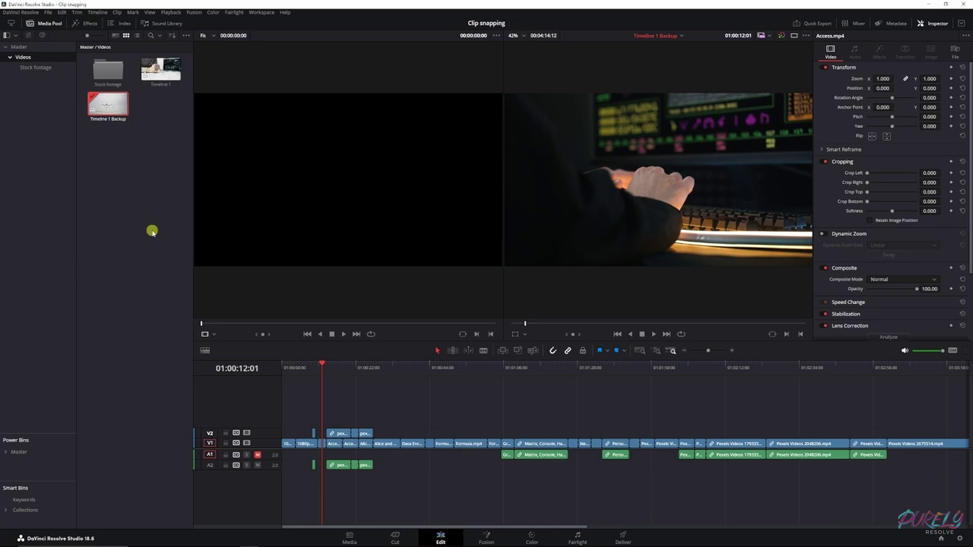
From the Stock footage bin, switch the viewer back to Timeline 1, then open the Project Manager
double_click(108, 71)
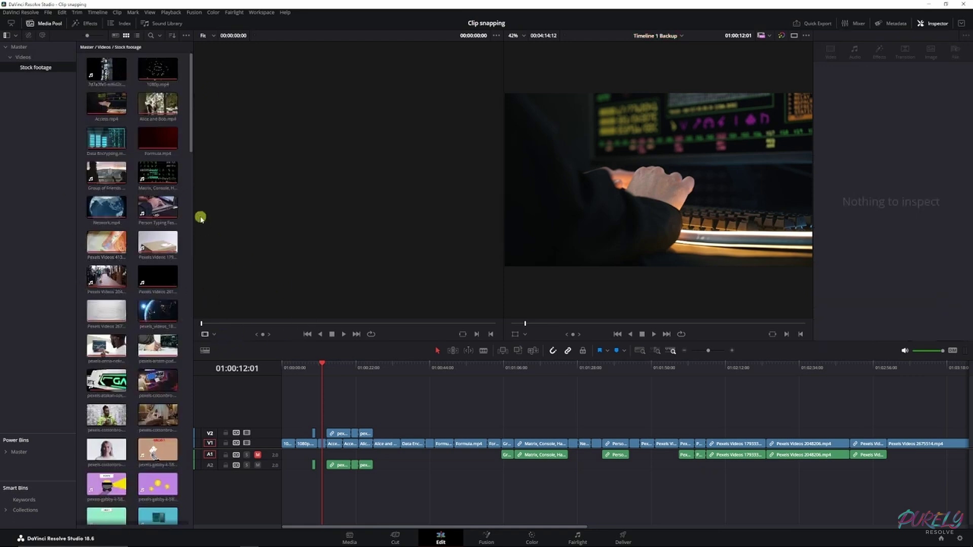
left_click(99, 135)
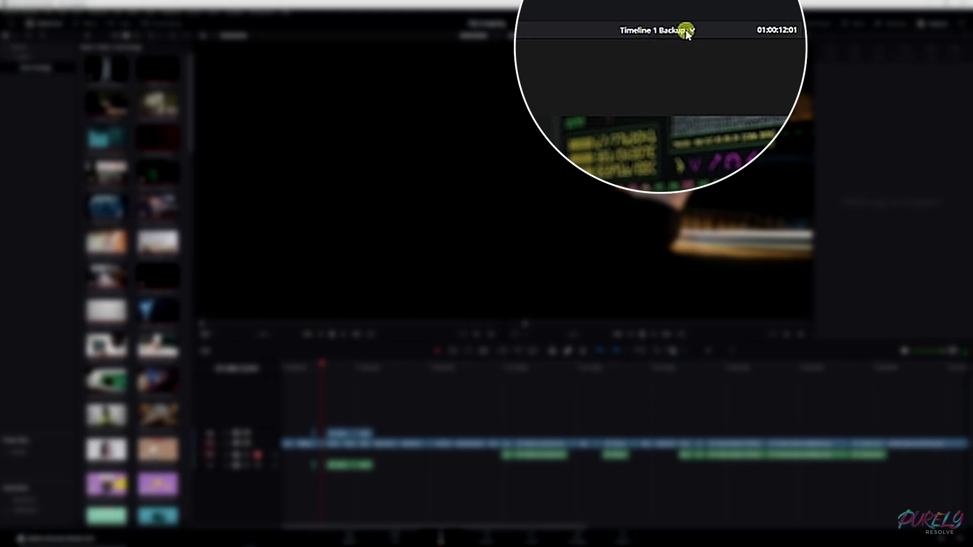
left_click(686, 30)
left_click(659, 57)
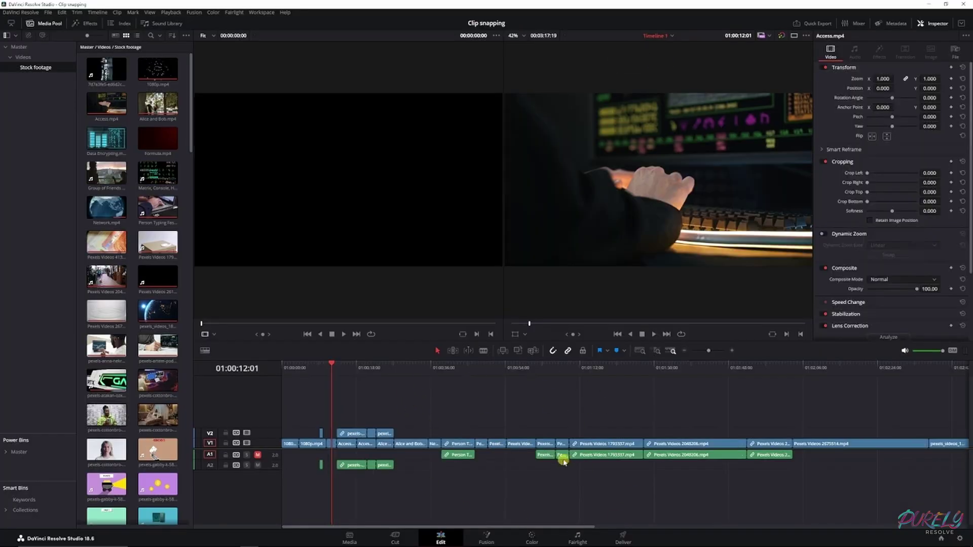
left_click(943, 538)
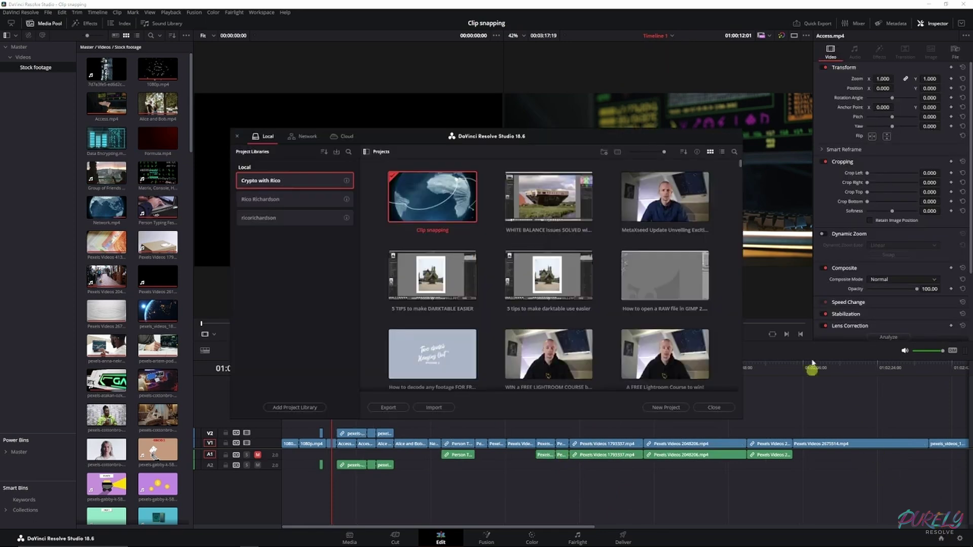
Enable Dynamic Project Switching, load the WHITE BALANCE project, and bring up the open-projects list
right_click(602, 250)
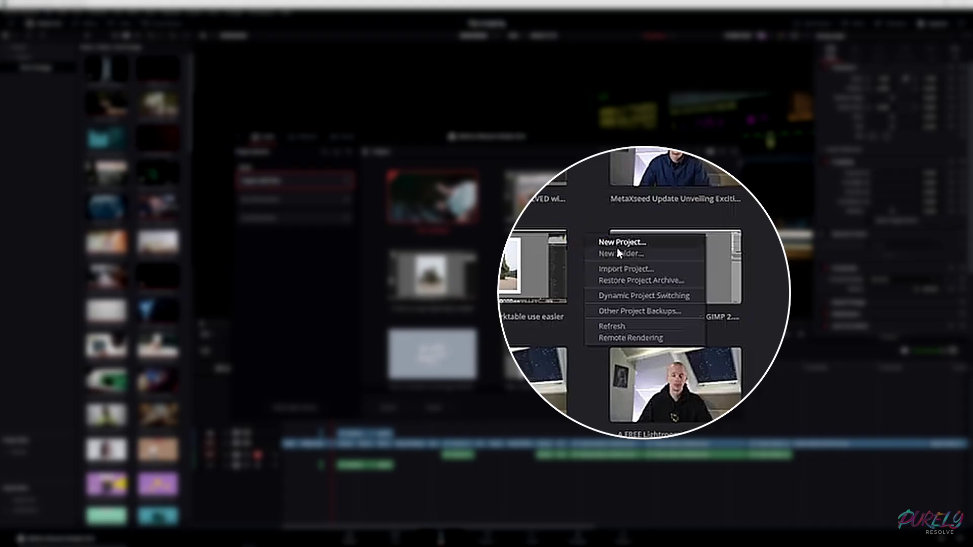
left_click(640, 297)
double_click(541, 198)
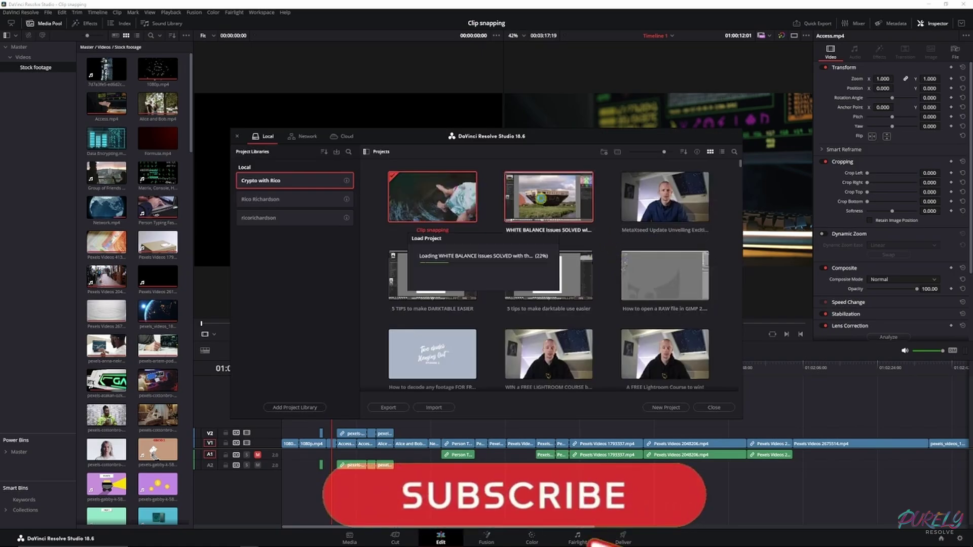
left_click(555, 299)
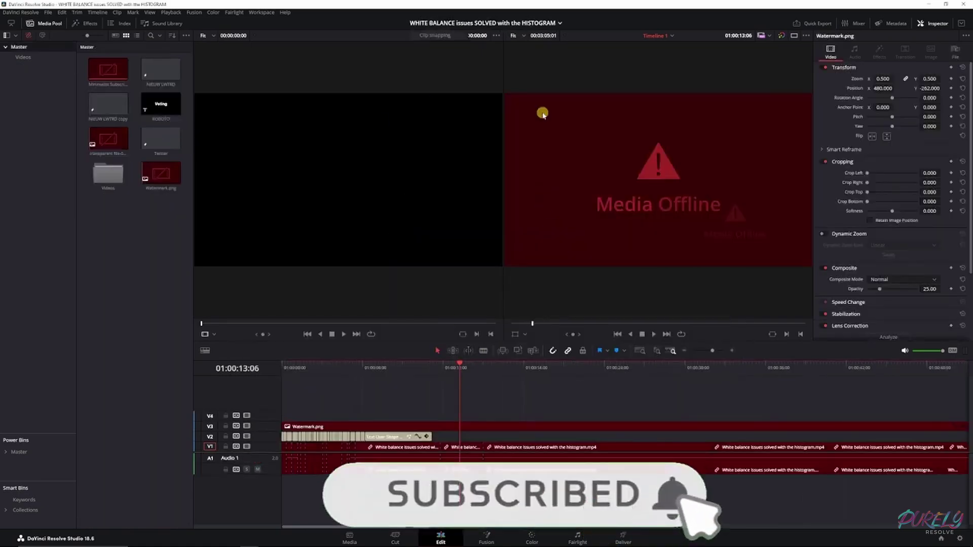
left_click(556, 23)
Return to the Clip snapping project and show all timeline clips in the Lightbox grid
left_click(446, 36)
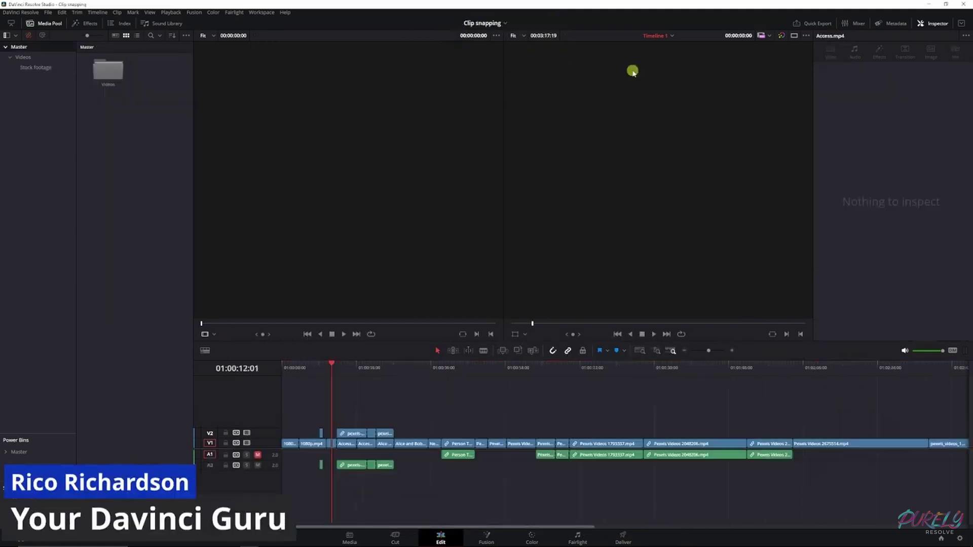
left_click(660, 36)
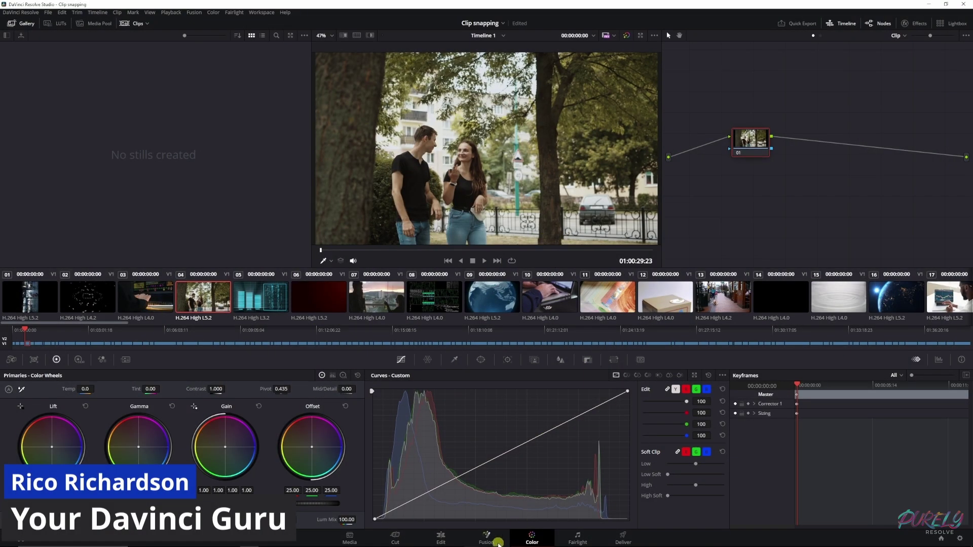
left_click(954, 24)
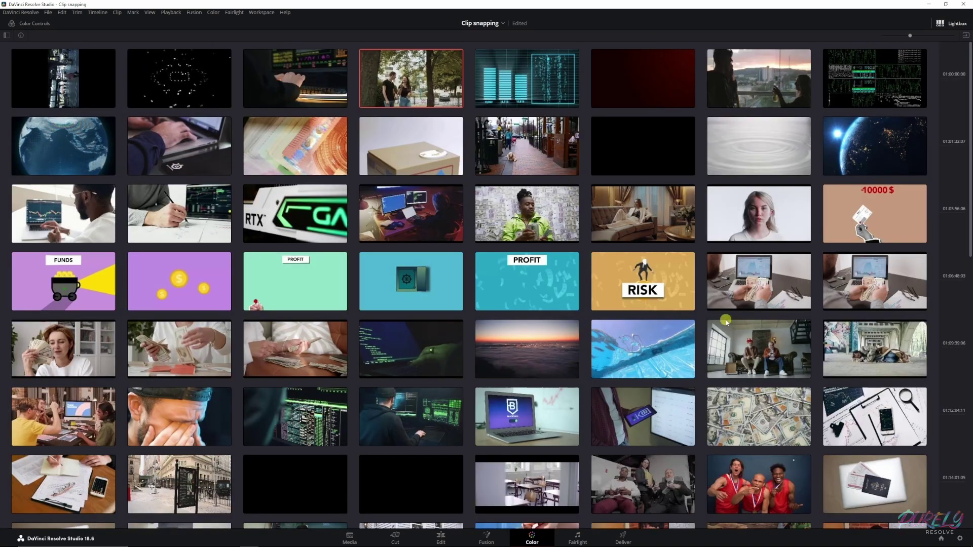
scroll(726, 320, "down", 5)
scroll(725, 321, "down", 3)
scroll(726, 321, "down", 1)
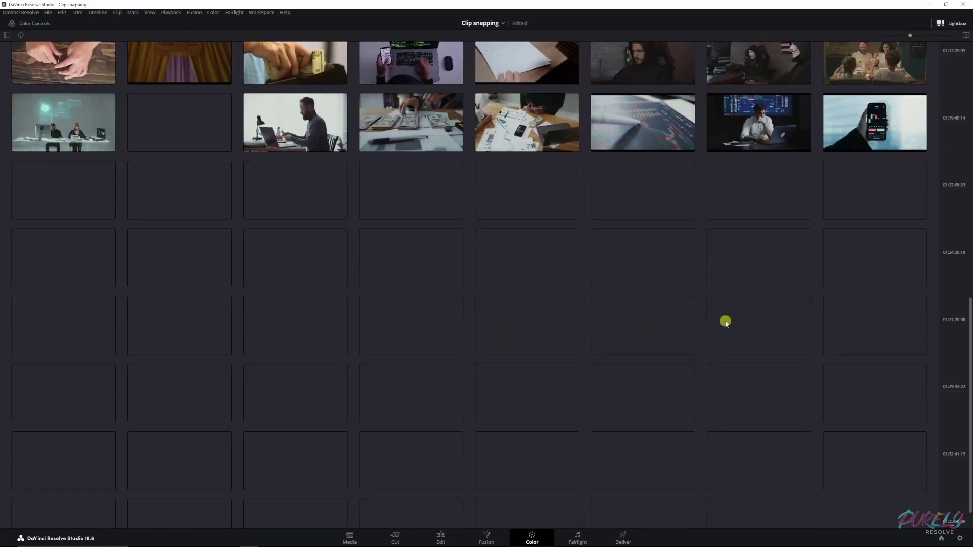
scroll(726, 320, "up", 3)
Enlarge the Lightbox thumbnails and select the laptop typing clip
left_click_drag(908, 36, 939, 40)
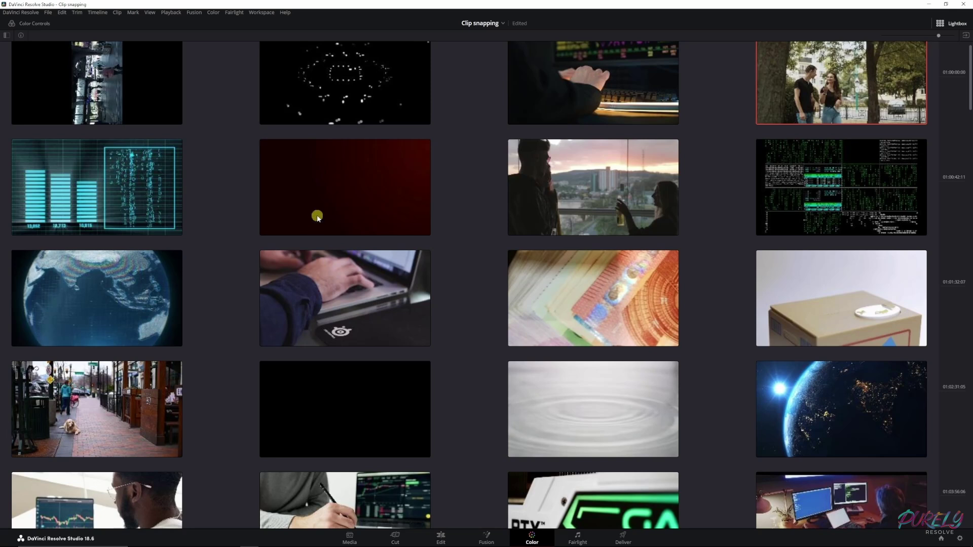
scroll(615, 350, "up", 1)
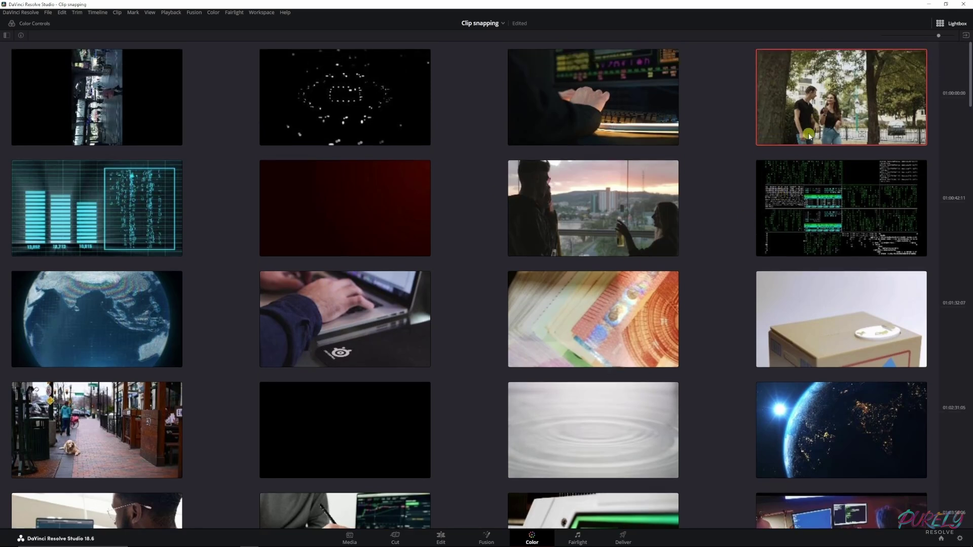
left_click(344, 330)
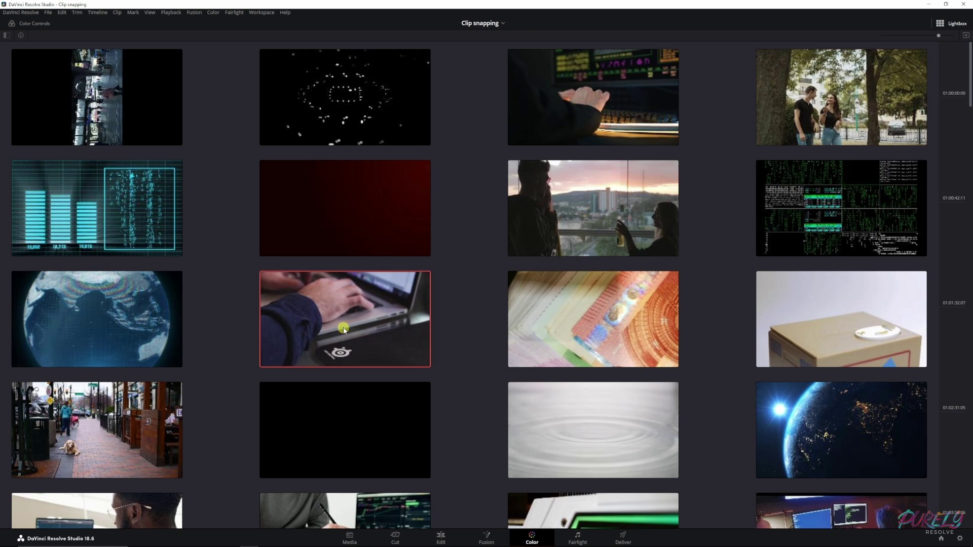
Keep the laptop clip current, enable Split Screen, and set its mode to Selected Clips
left_click(953, 23)
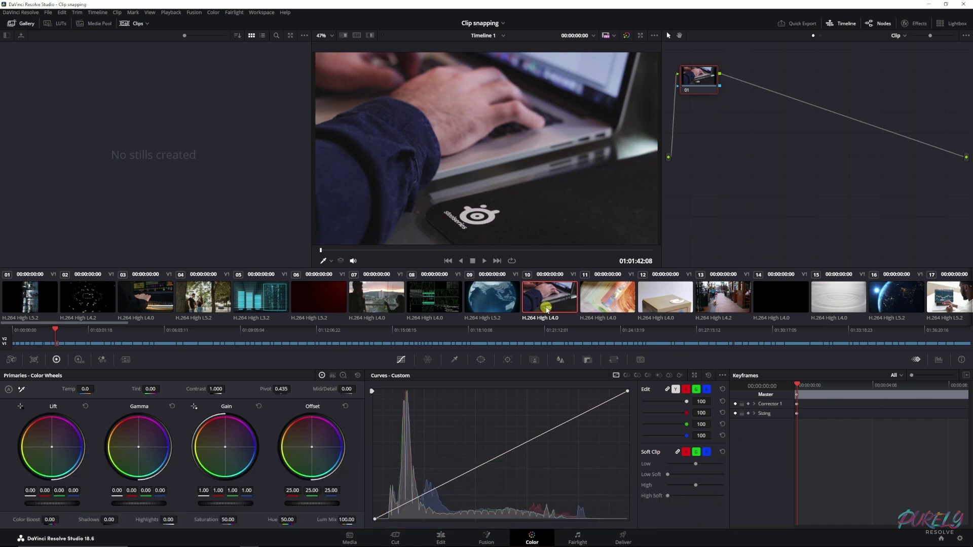
left_click(547, 309)
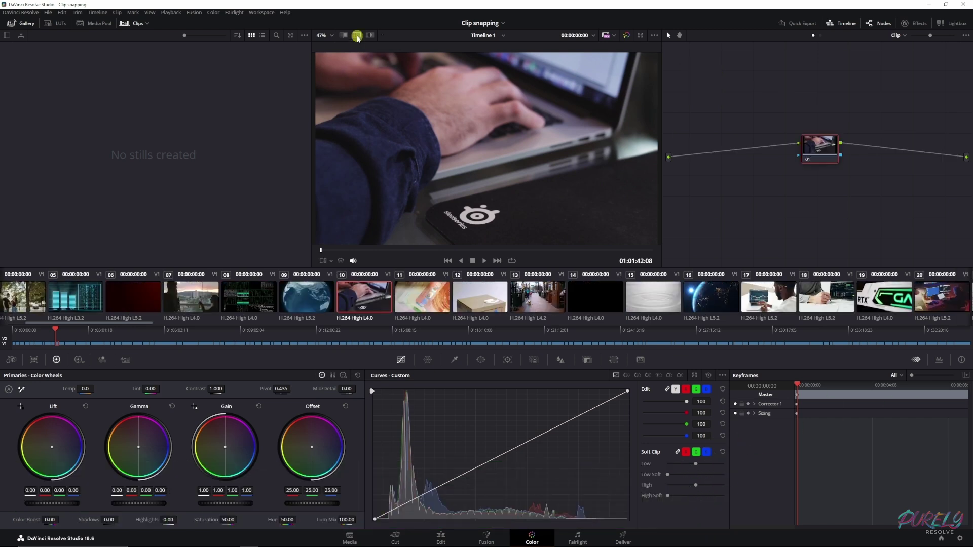
left_click(357, 36)
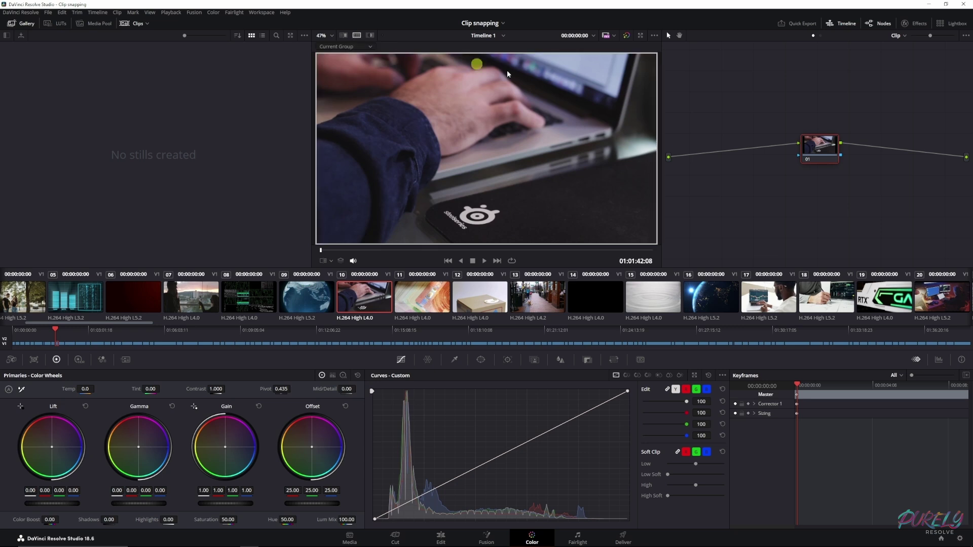
left_click(951, 24)
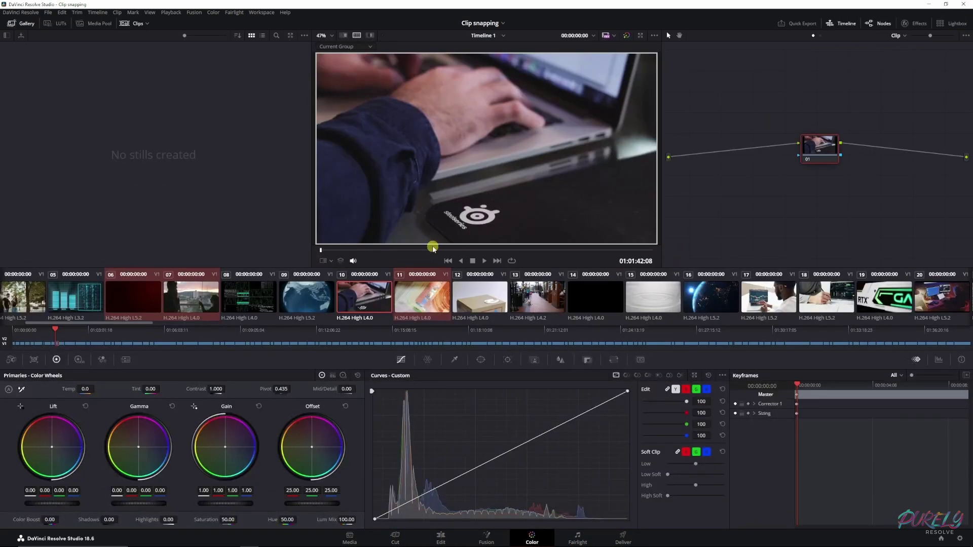
left_click(360, 49)
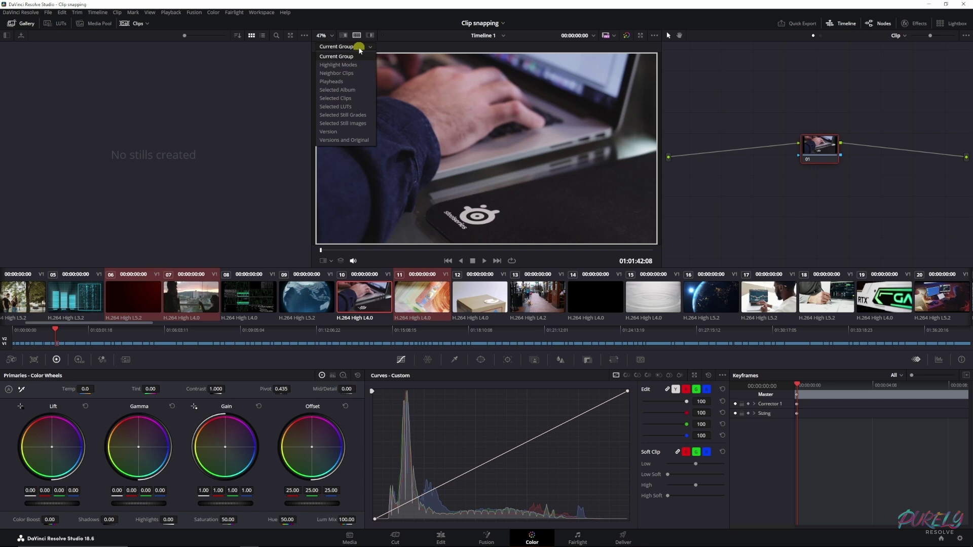
left_click(350, 99)
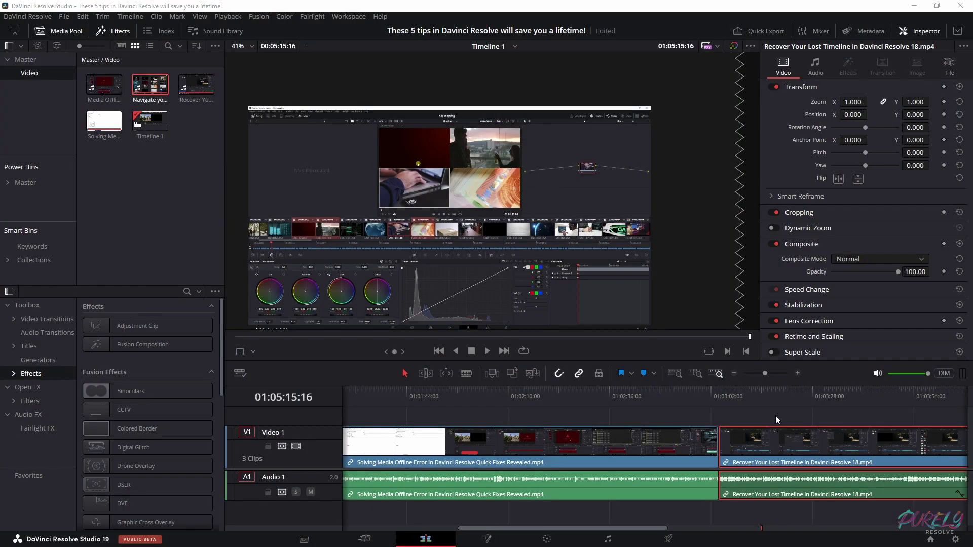
Load the lightbox tutorial clip into the source viewer, then tick 'Always highlight current clip in the media pool'
left_click(101, 167)
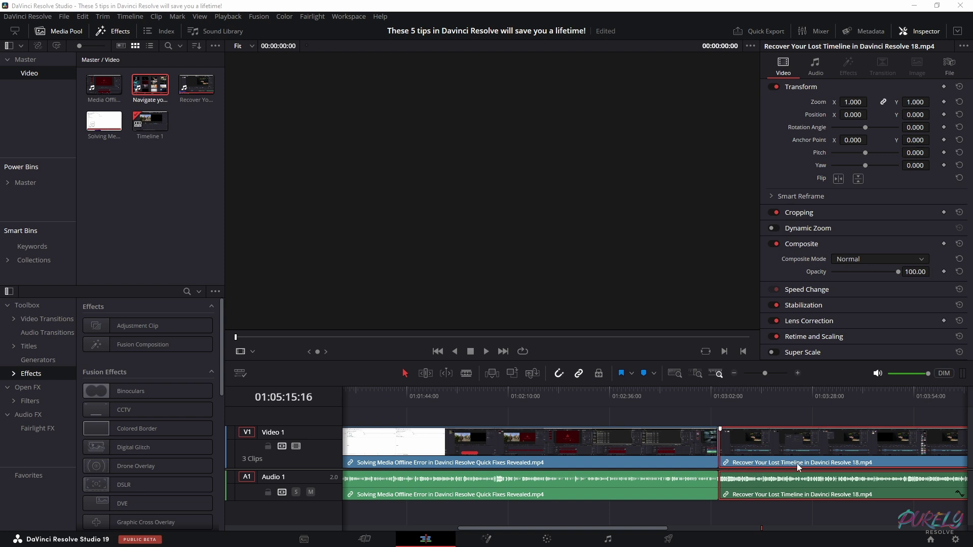
double_click(152, 87)
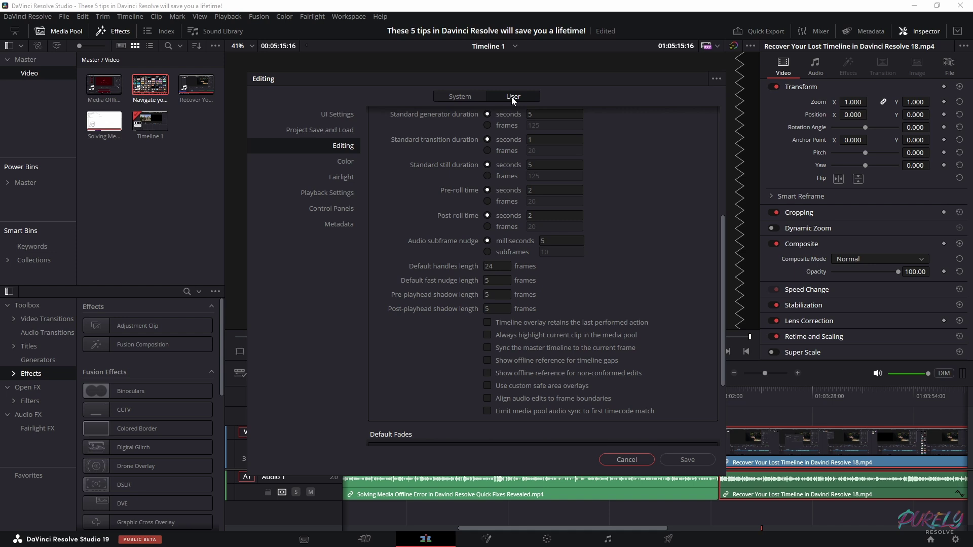
left_click(329, 149)
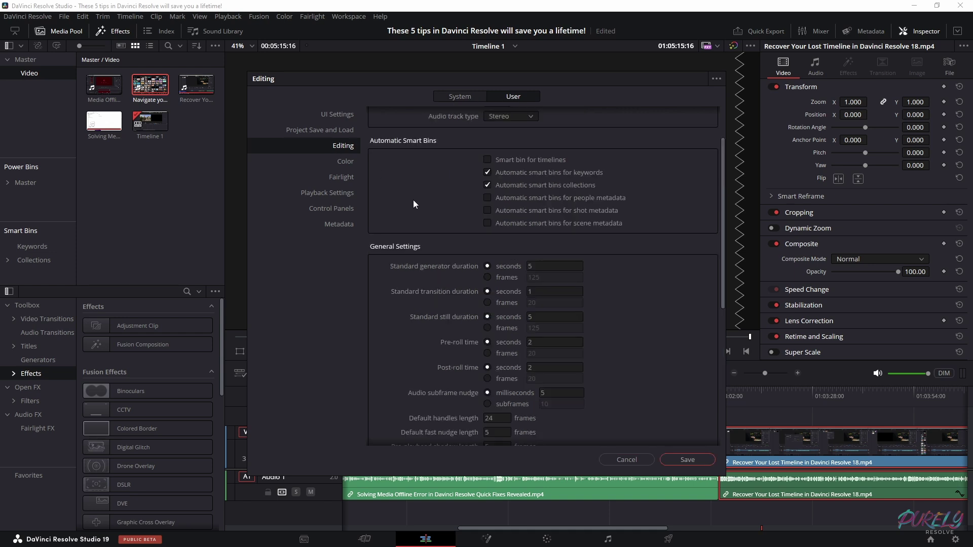
scroll(412, 204, "down", 10)
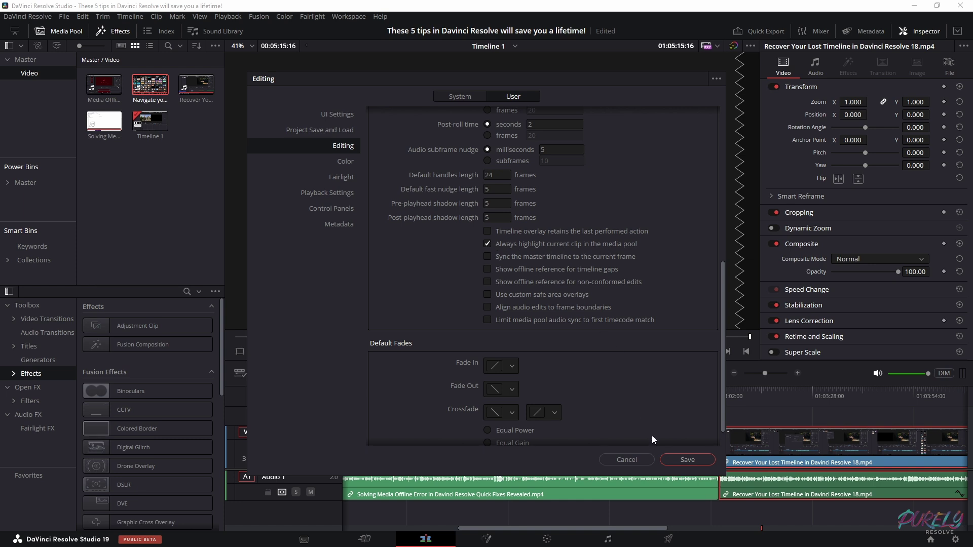
Save the preference and alternate selecting the media offline and Recover Your Lost Timeline clips
left_click(688, 460)
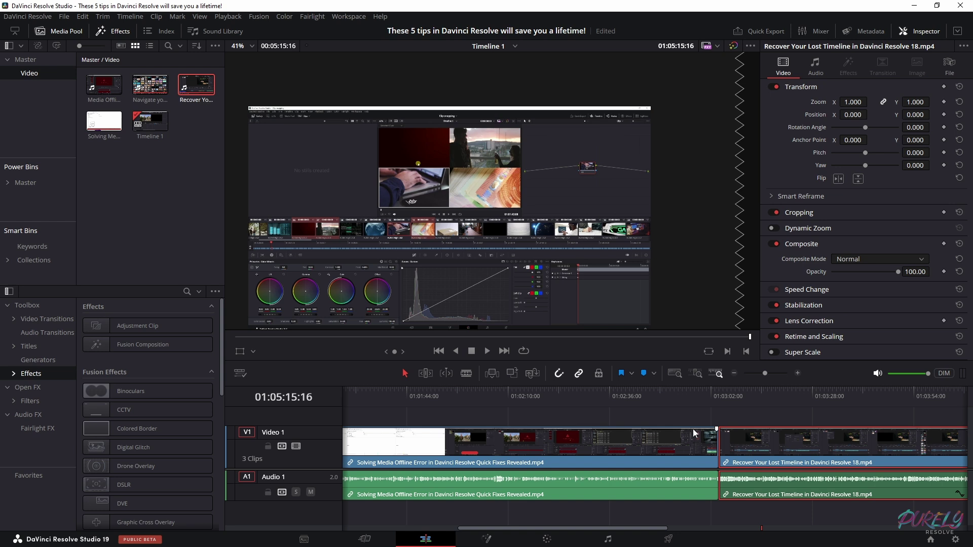
left_click(661, 459)
left_click(781, 465)
left_click(654, 465)
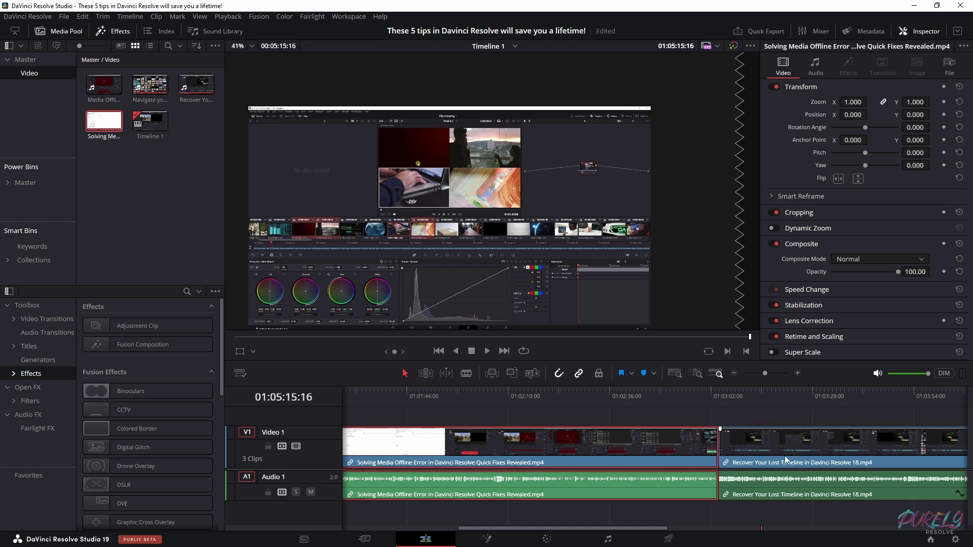
left_click(788, 461)
left_click(647, 464)
Verify the media pool highlight follows the selected clip, then zoom out to show all seven clips
left_click(164, 107)
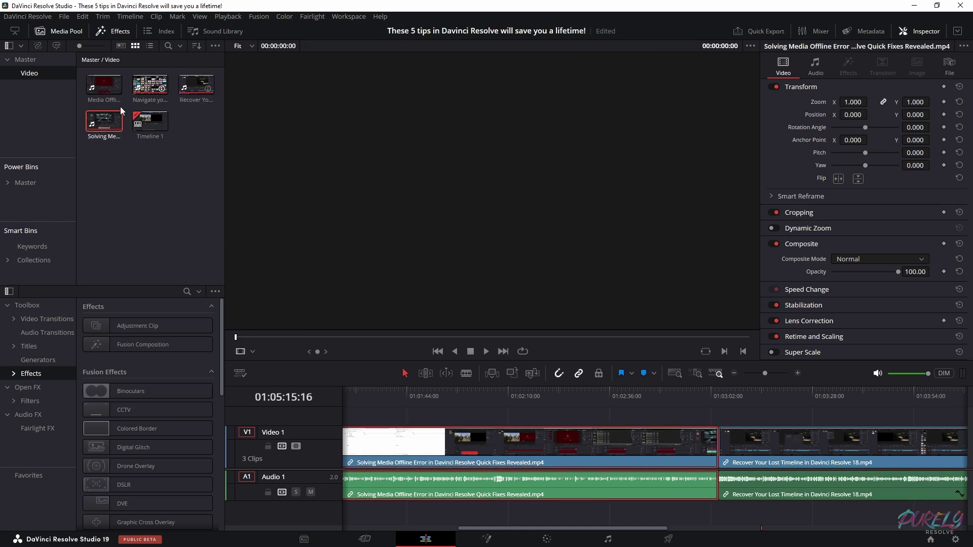
left_click(807, 452)
left_click(672, 452)
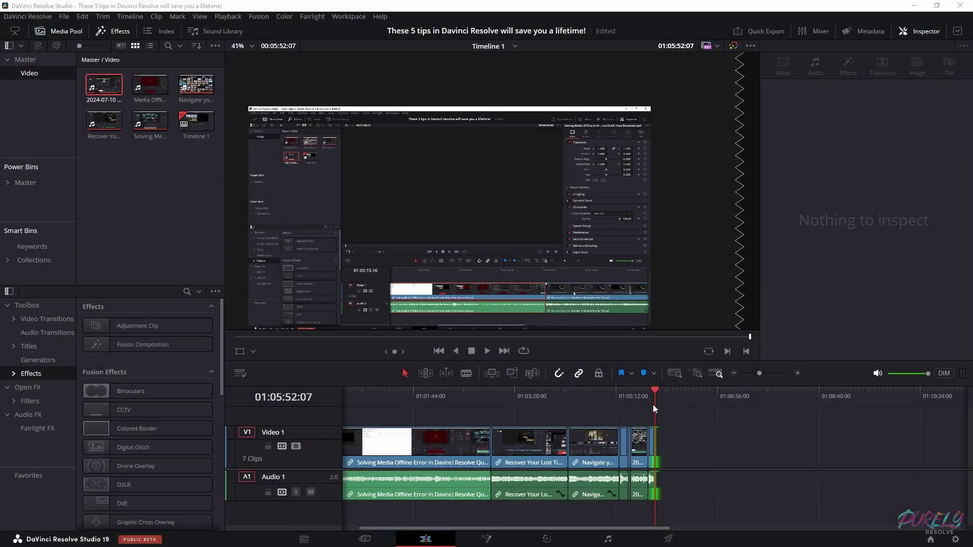
left_click(752, 374)
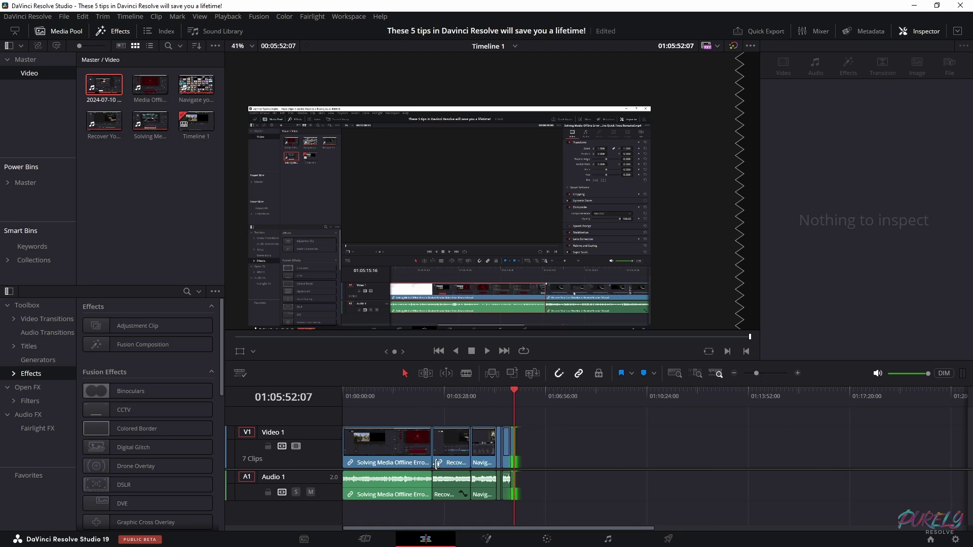
mouse_move(439, 432)
On the Fairlight page, select all Audio 1 clips and open Batch Fade Settings
left_click(608, 539)
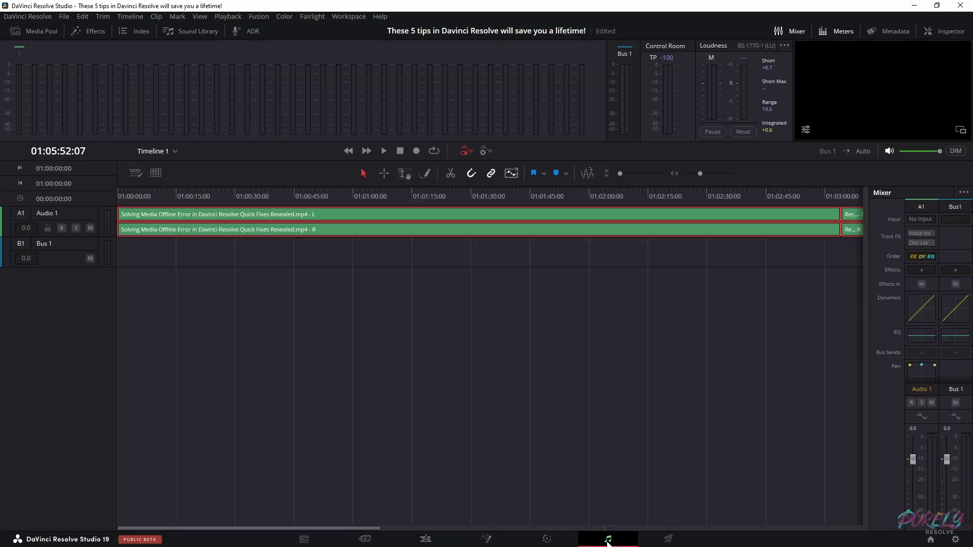
left_click(675, 174)
left_click_drag(576, 301, 131, 215)
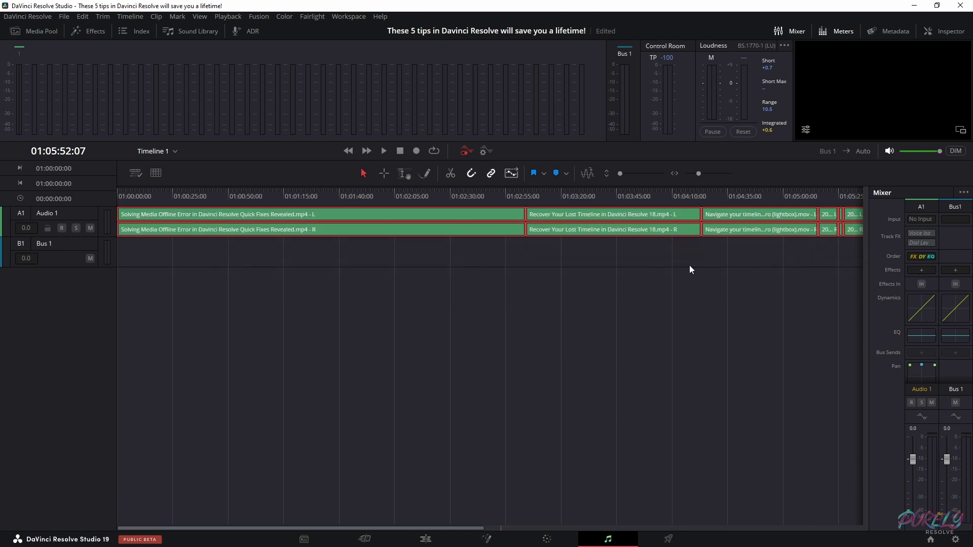
left_click(309, 17)
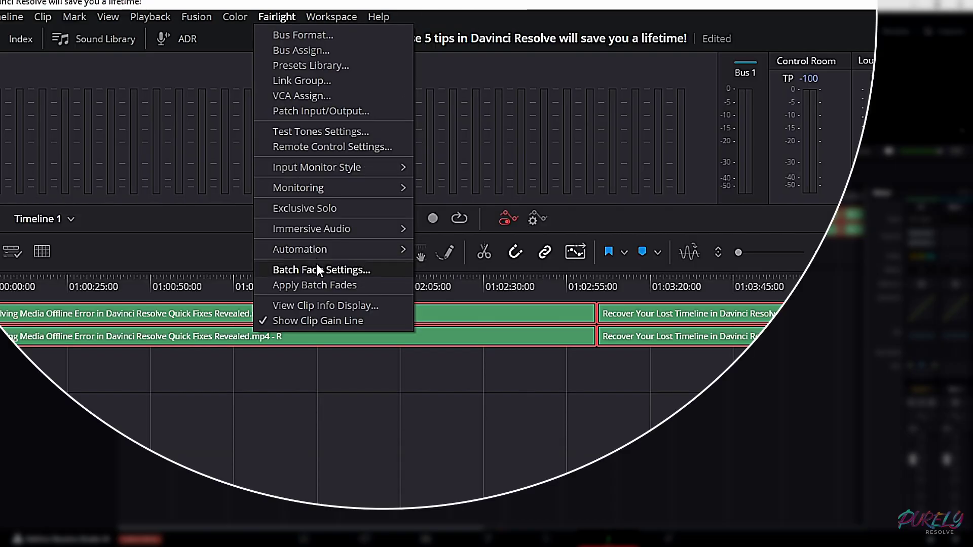
left_click(339, 184)
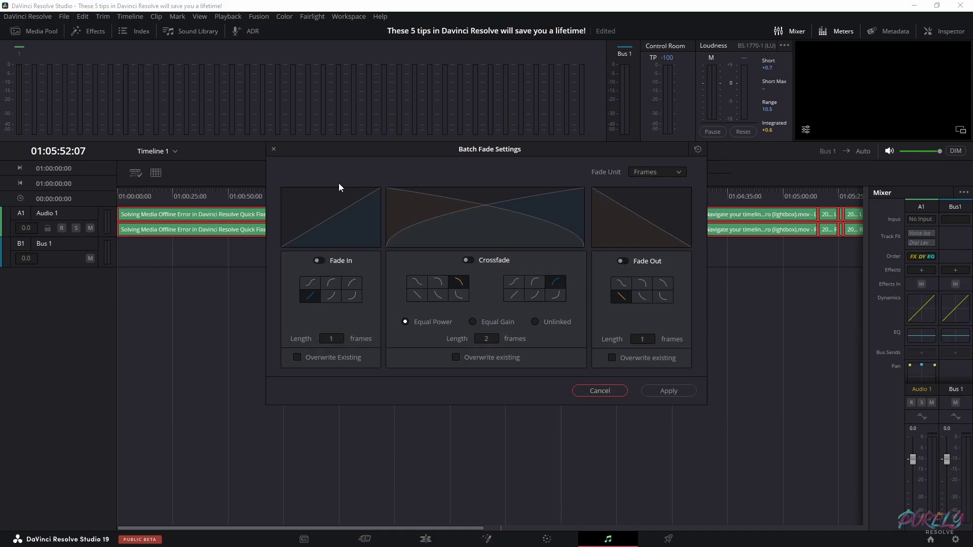
Enable Fade In and Fade Out and set both lengths to 3 frames
left_click(319, 260)
left_click(622, 262)
left_click(335, 339)
key("BackSpace")
type("3")
left_click(648, 343)
key("BackSpace")
type("3")
Save the 3-frame batch fade settings, apply batch fades to all clips, and zoom in to inspect them
left_click(677, 392)
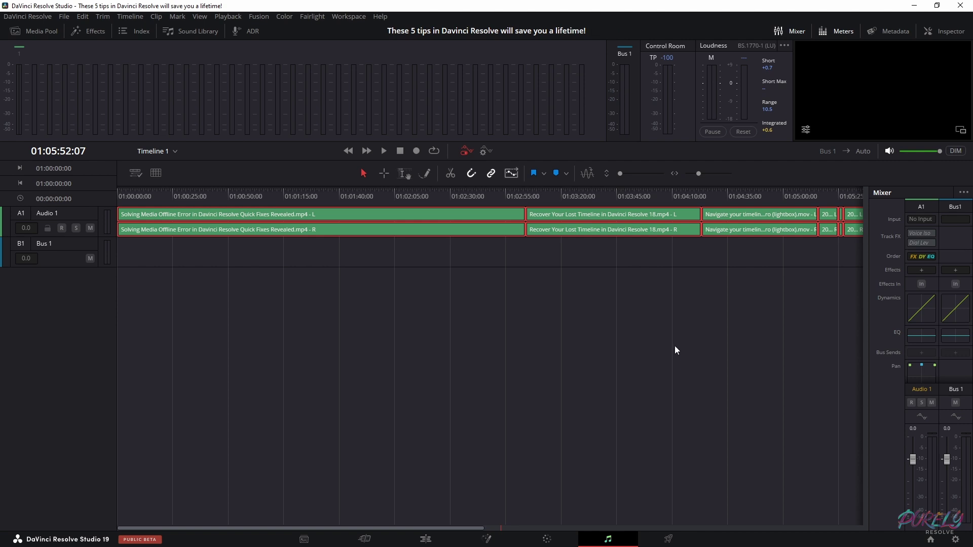
left_click(311, 17)
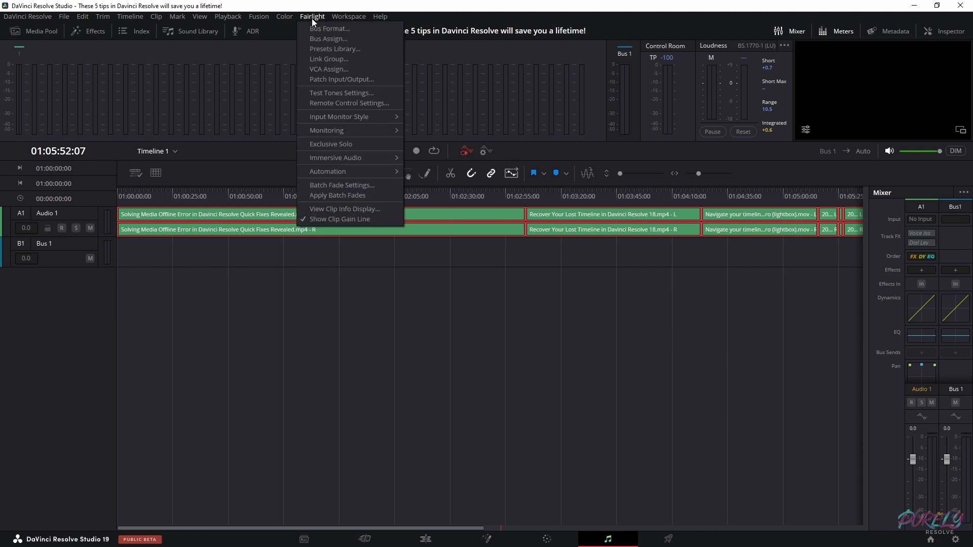
left_click(346, 195)
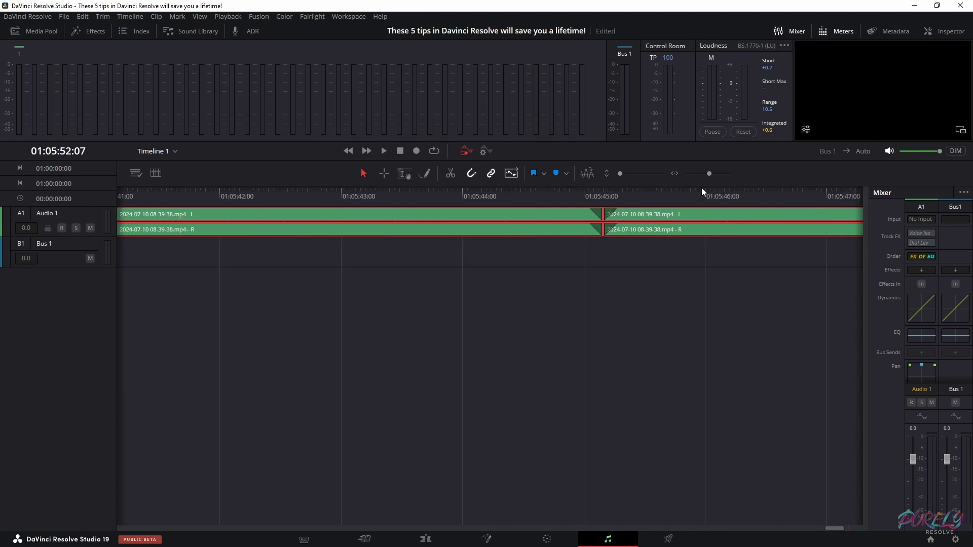
left_click_drag(710, 176, 713, 176)
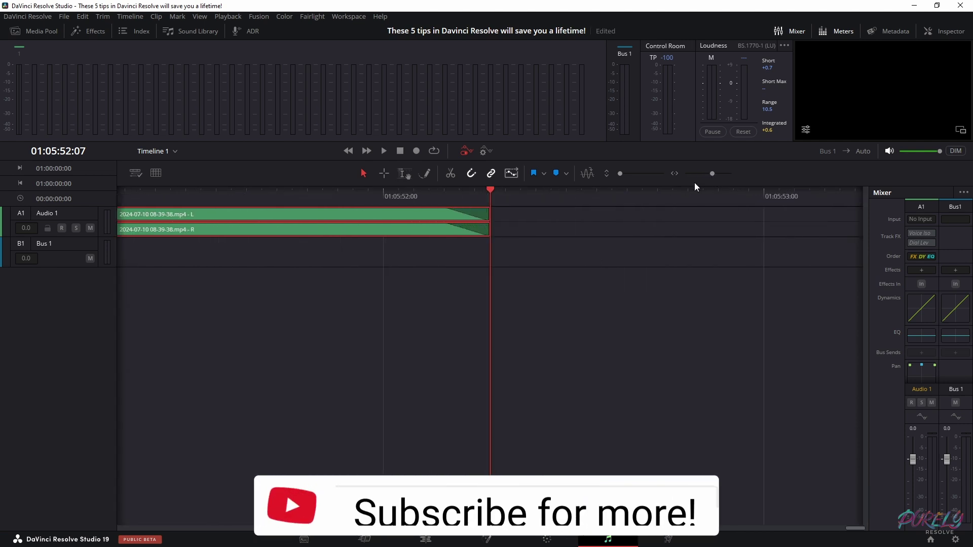
left_click_drag(864, 529, 841, 529)
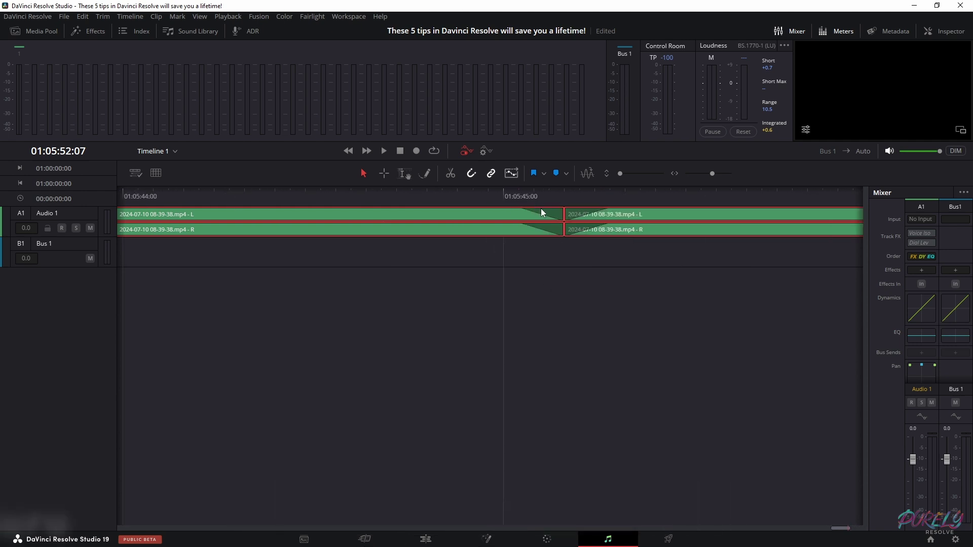